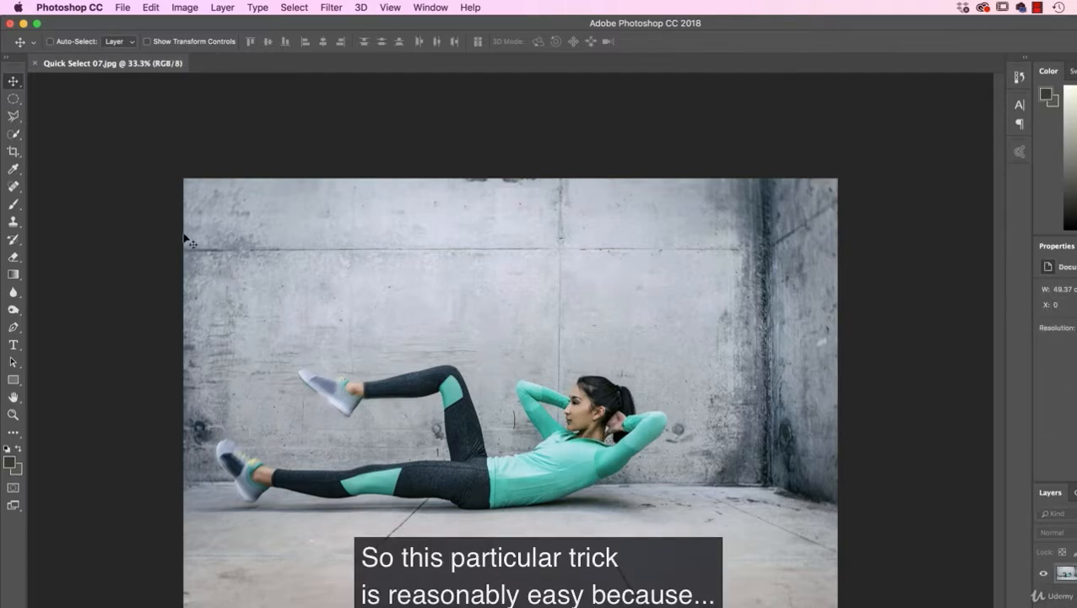
- Choose the Quick Selection tool and enlarge its brush to 50 px for selecting the woman
click(12, 135)
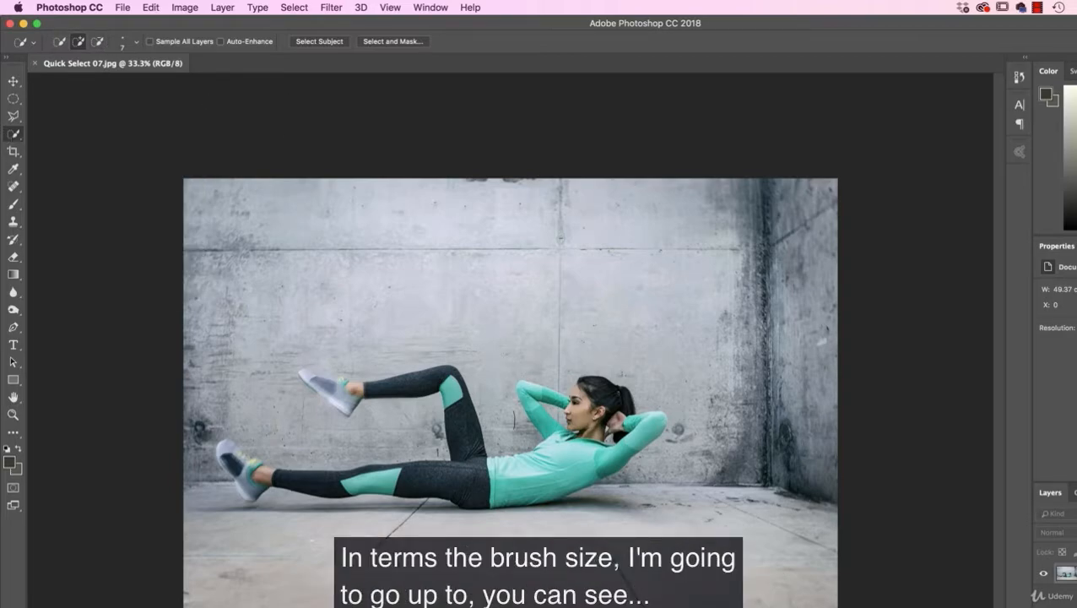
key(bracketright)
key(bracketright)
key(bracketright)
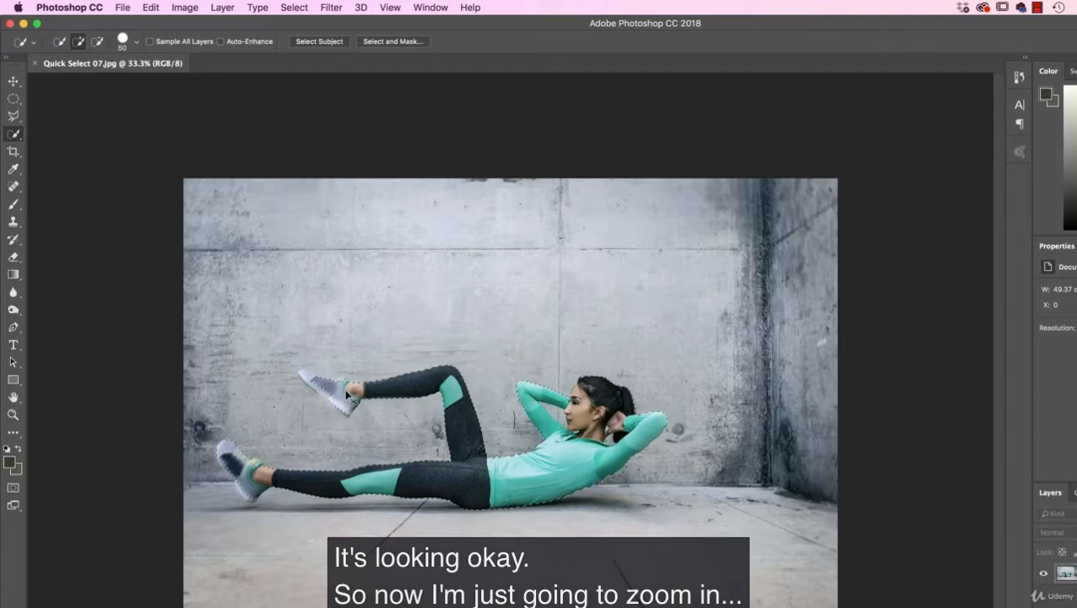
- Add the missing upper edge and laces of the raised shoe to the quick selection
key(super+plus)
key(super+plus)
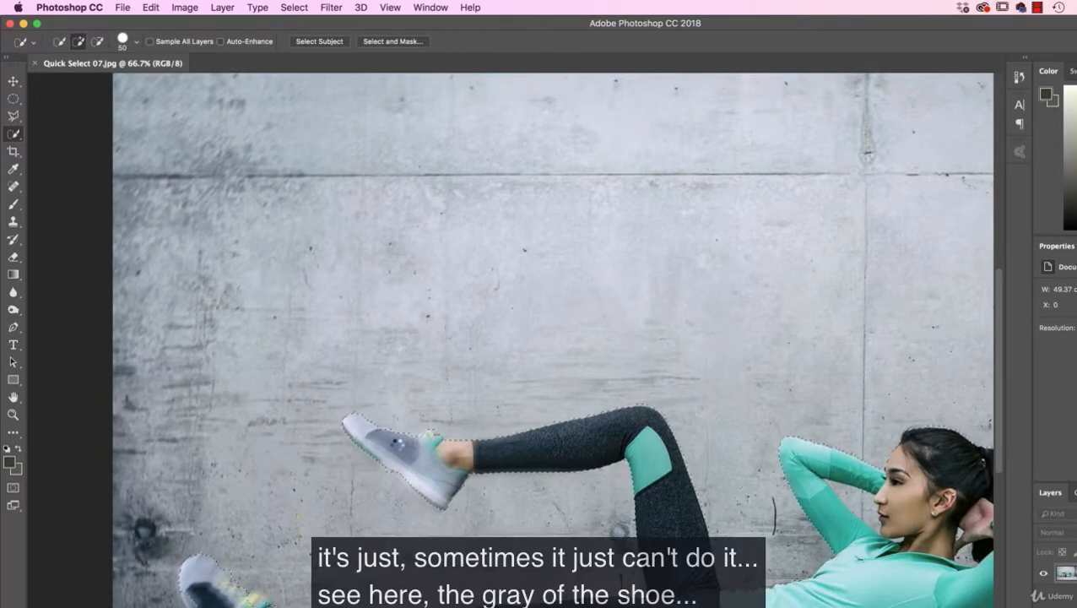
key(super+plus)
key(super+plus)
key(super+plus)
key(super+plus)
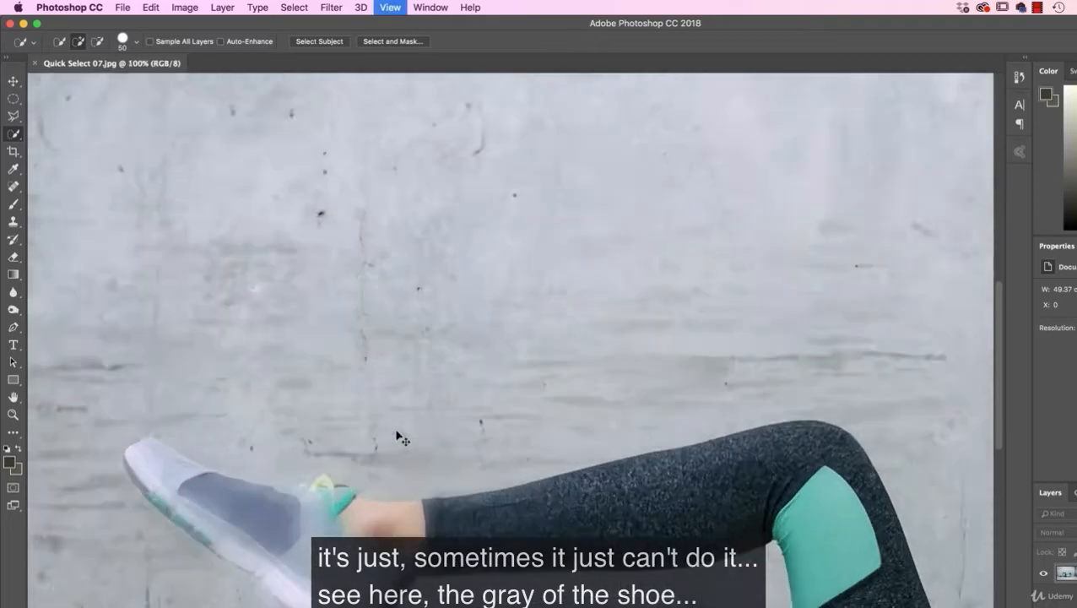
drag(396, 431, 788, 278)
drag(427, 408, 451, 400)
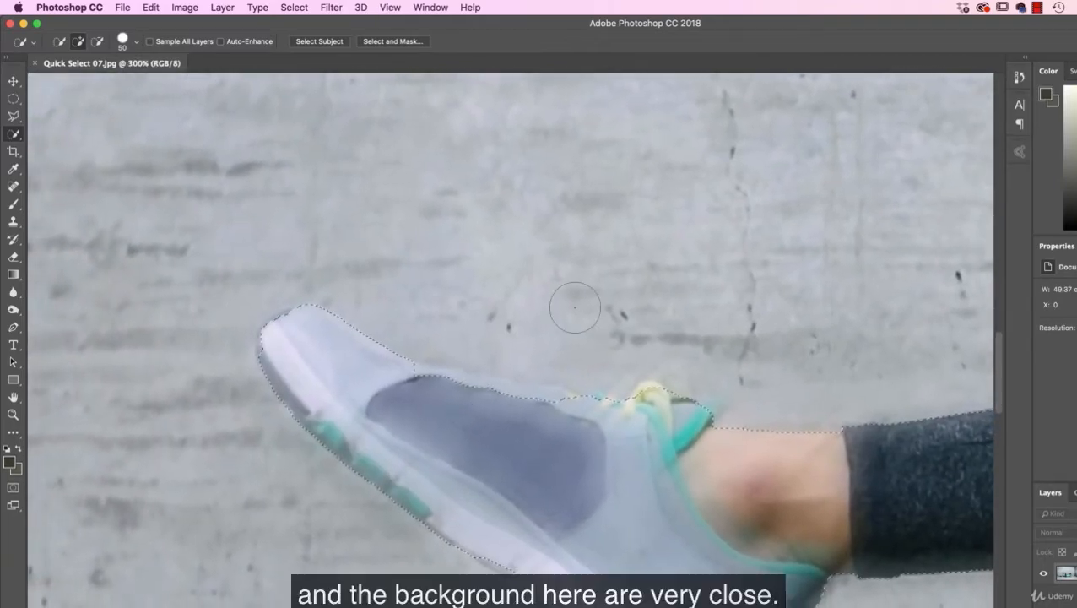
click(543, 420)
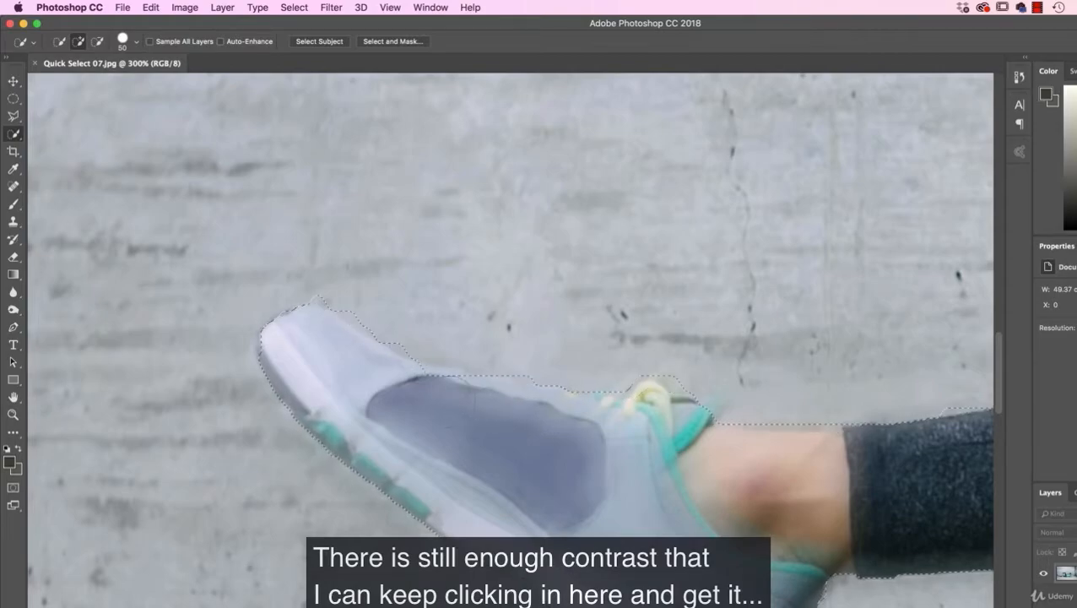
click(403, 393)
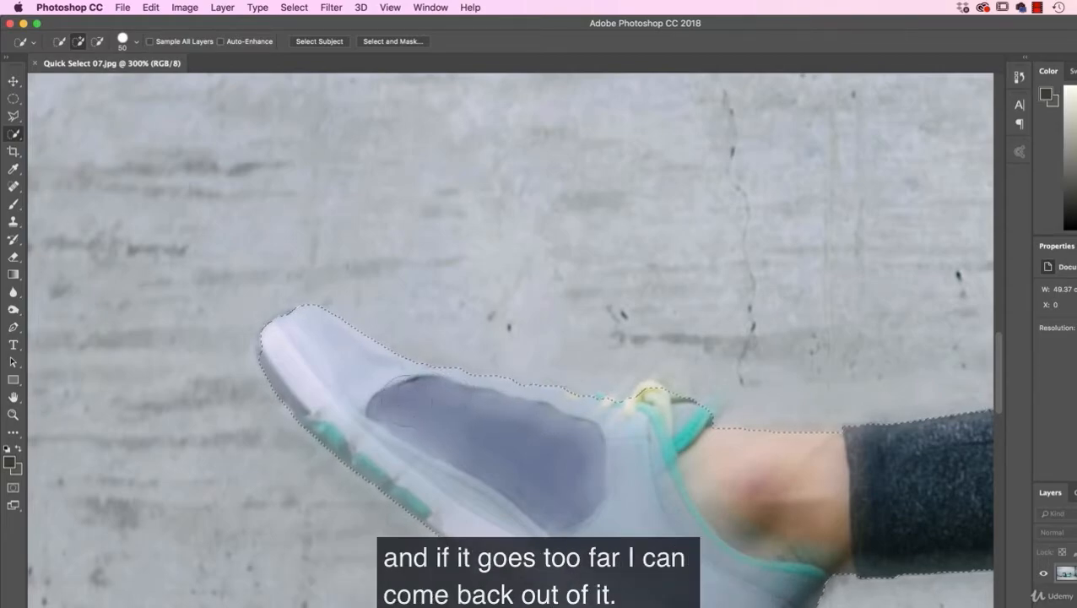
click(647, 414)
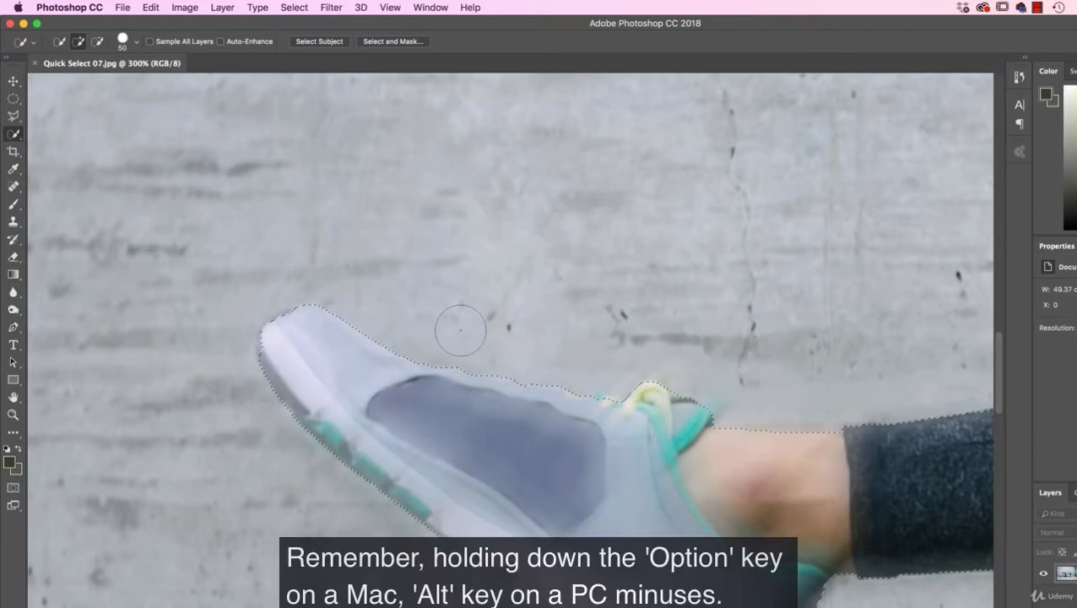
- Try subtracting the background around the raised shoe's laces and ankle from the selection, and undo the subtraction
key(alt)
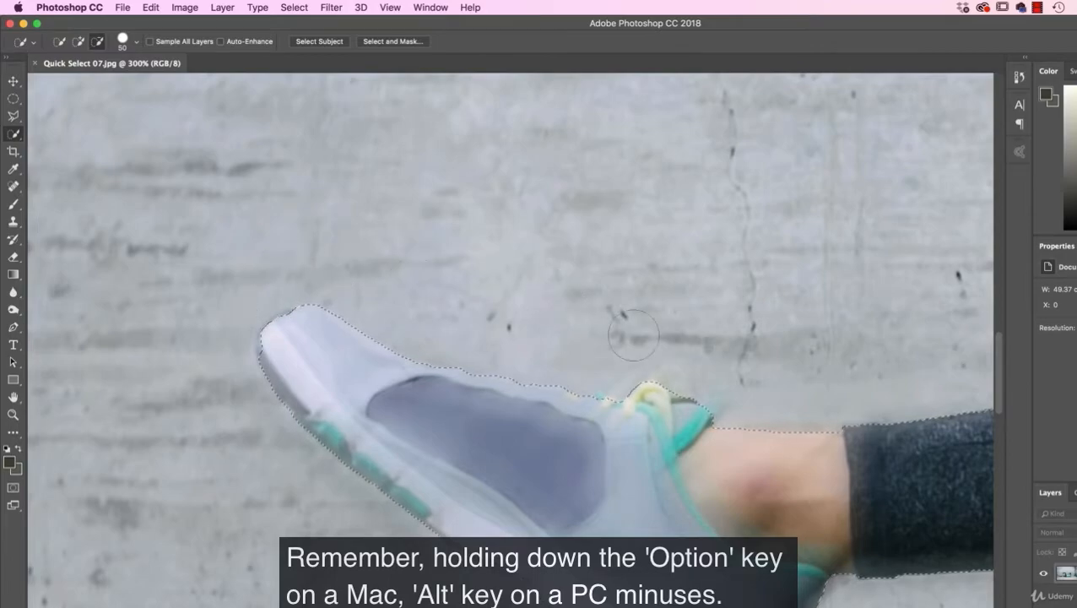
drag(675, 382, 742, 397)
key(alt)
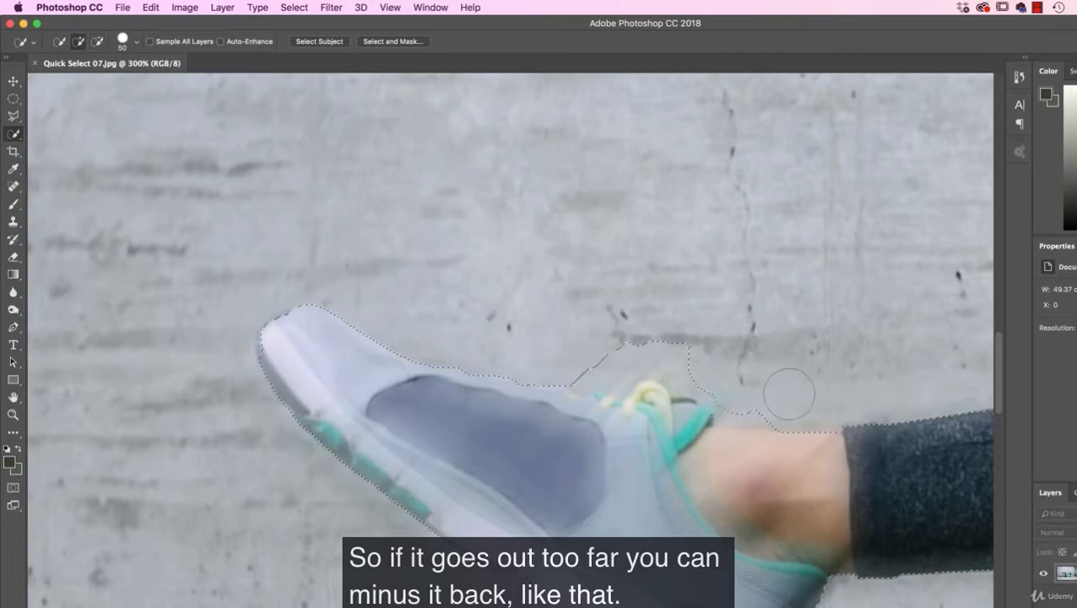
key(super+z)
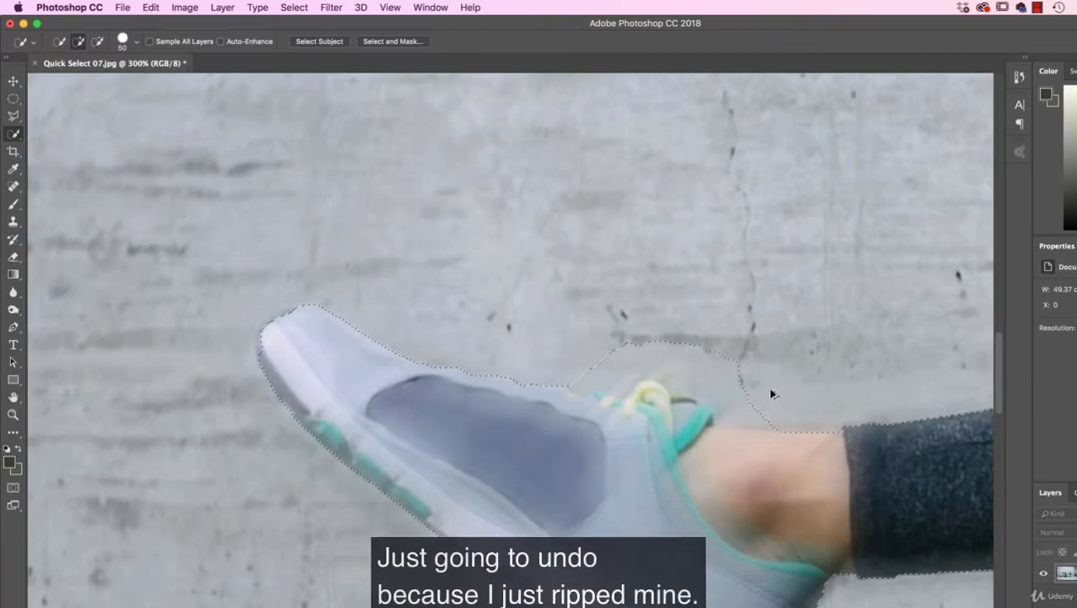
- Add the missing parts of the lower shoe, including its sole and heel, to the quick selection
key(super+minus)
key(space)
drag(634, 268, 601, 101)
drag(343, 385, 806, 467)
drag(567, 442, 584, 439)
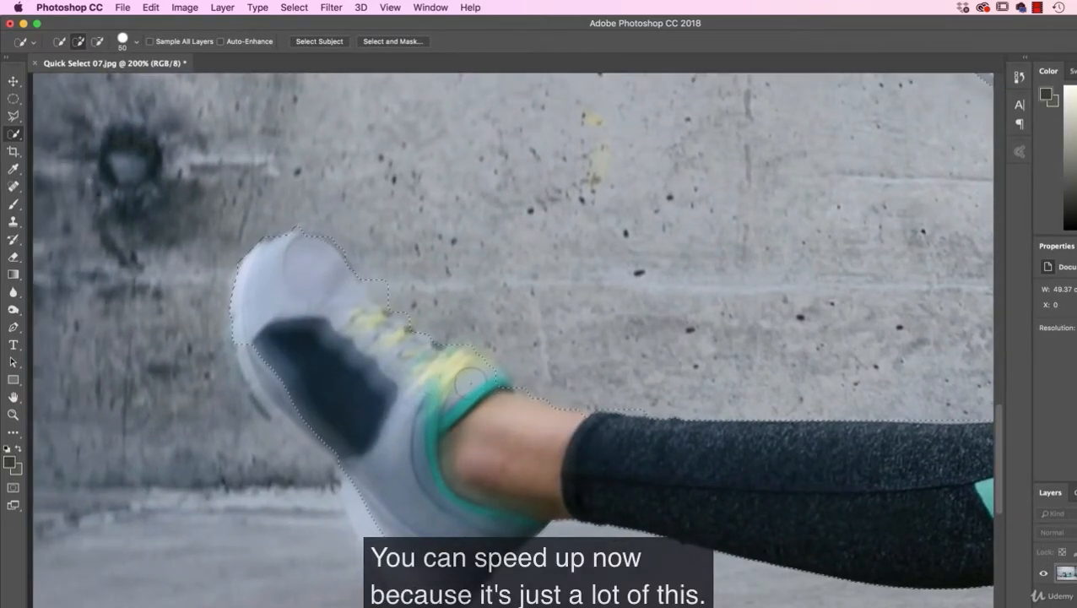
mouse_move(449, 549)
mouse_down()
mouse_move(509, 551)
mouse_move(426, 579)
mouse_up()
mouse_move(343, 428)
mouse_down()
mouse_move(277, 371)
mouse_move(300, 414)
mouse_up()
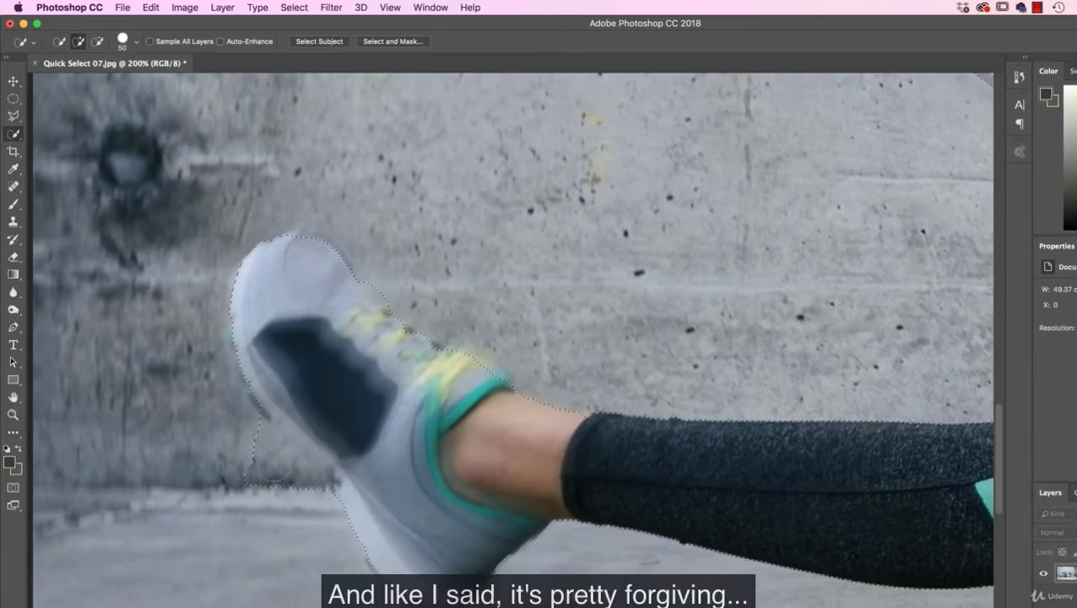
- Subtract the background spill beneath the lower shoe's sole from the selection and refine the edge at the toe
key(alt)
mouse_move(246, 469)
mouse_down()
mouse_move(263, 478)
mouse_move(266, 465)
mouse_up()
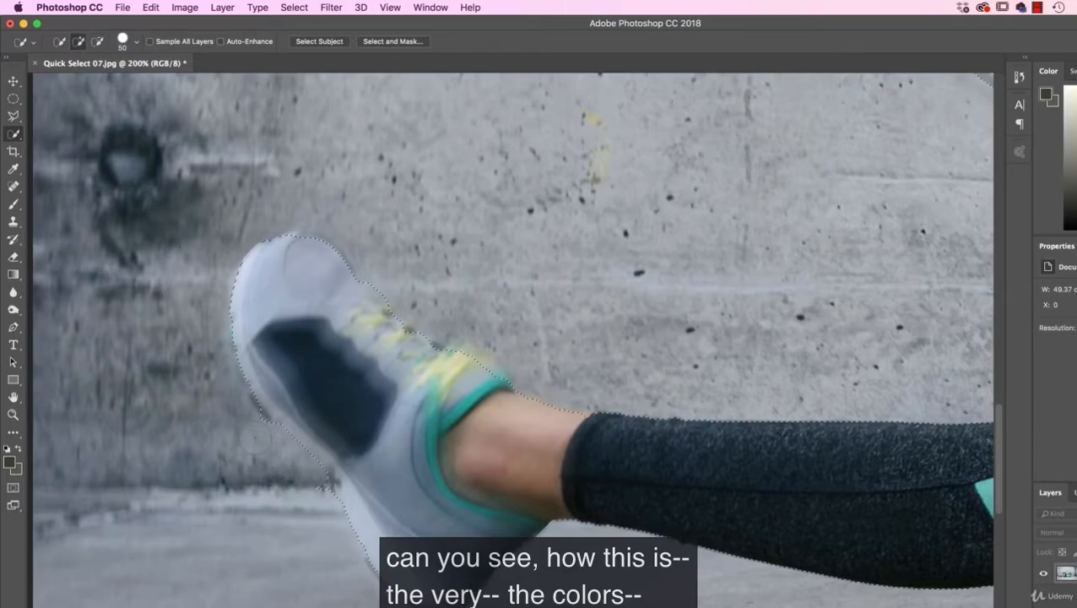
alt+click(305, 496)
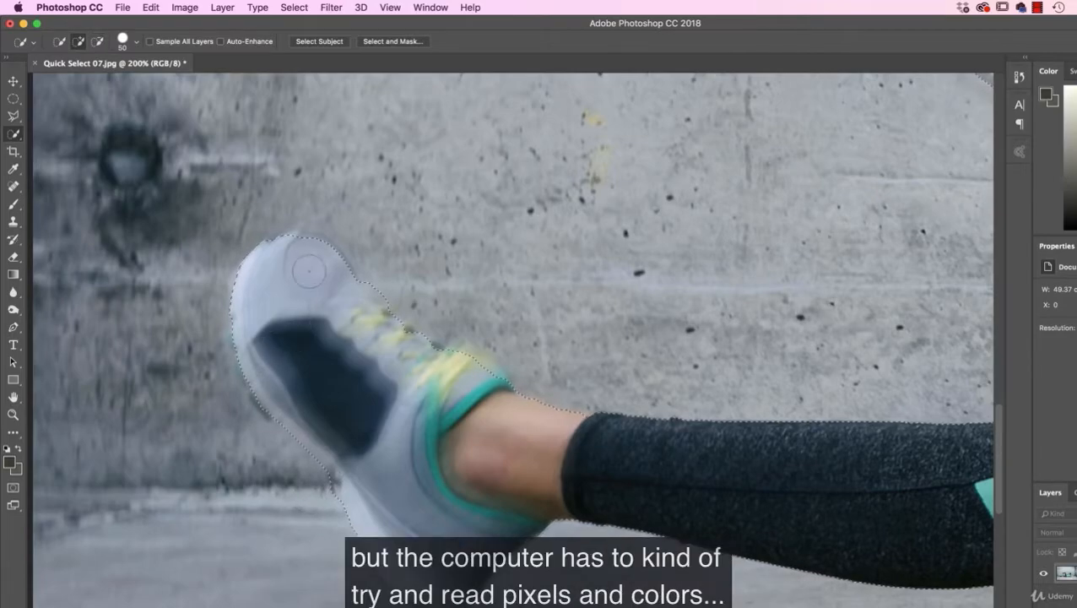
drag(293, 252, 309, 252)
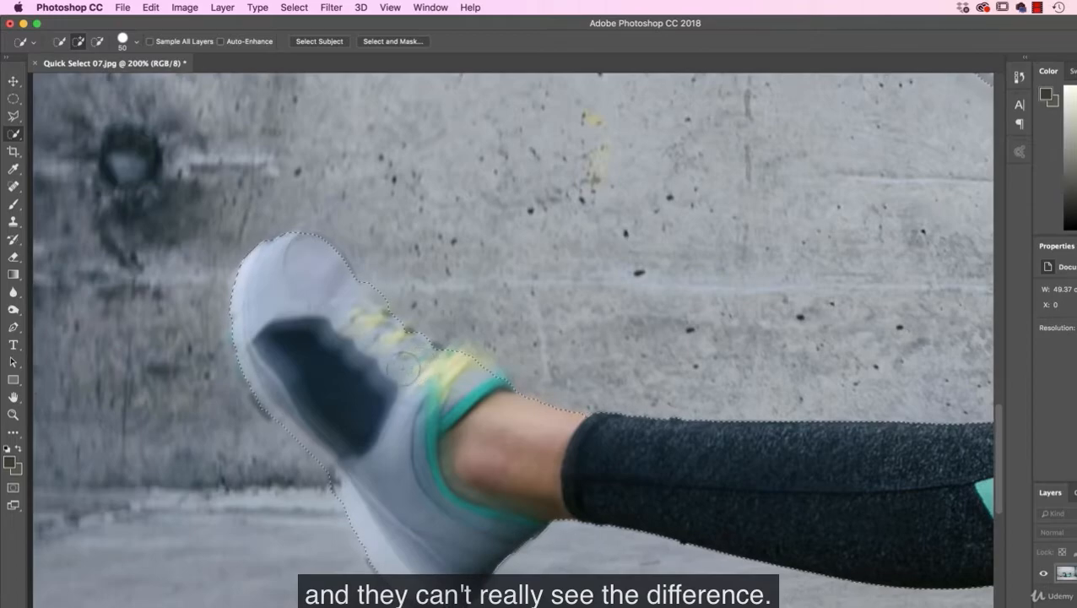
- Subtract the stray background below the woman's armpit, along her back, from the selection
drag(647, 353, 524, 327)
drag(713, 406, 349, 368)
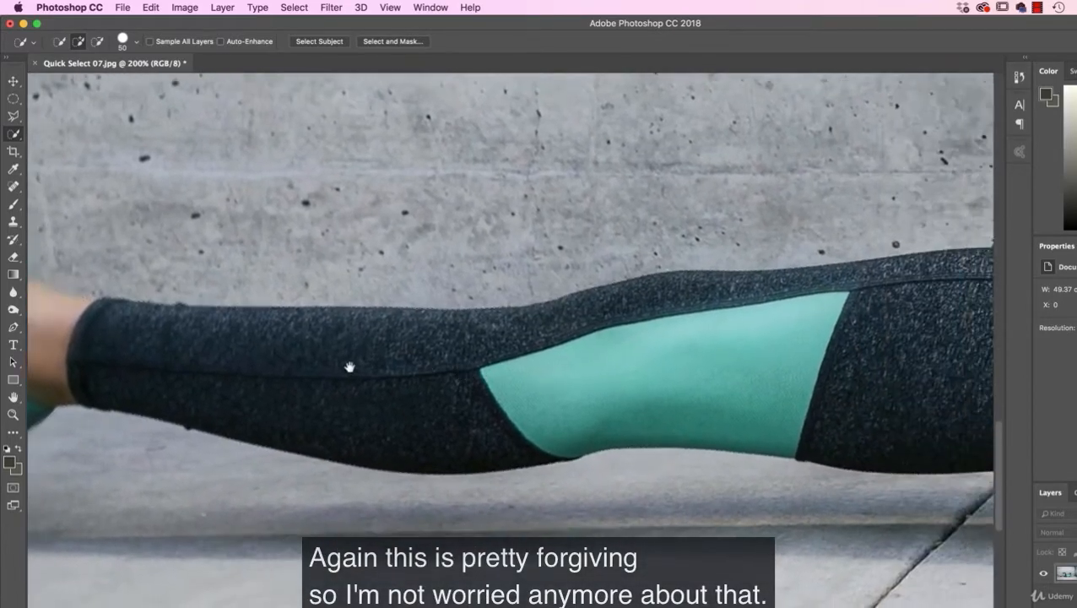
drag(861, 434, 419, 406)
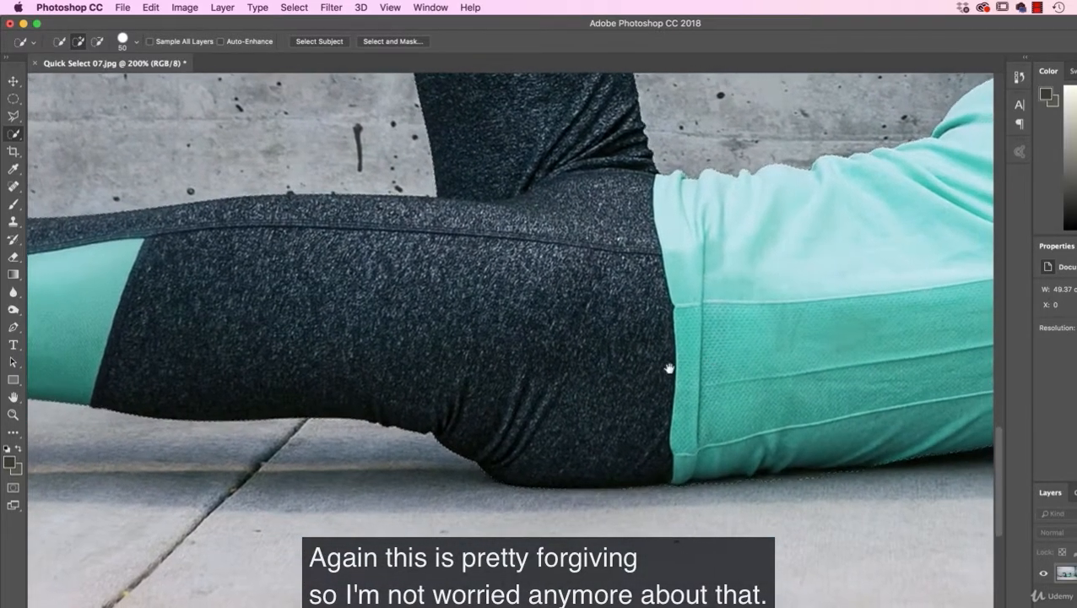
drag(665, 372, 464, 493)
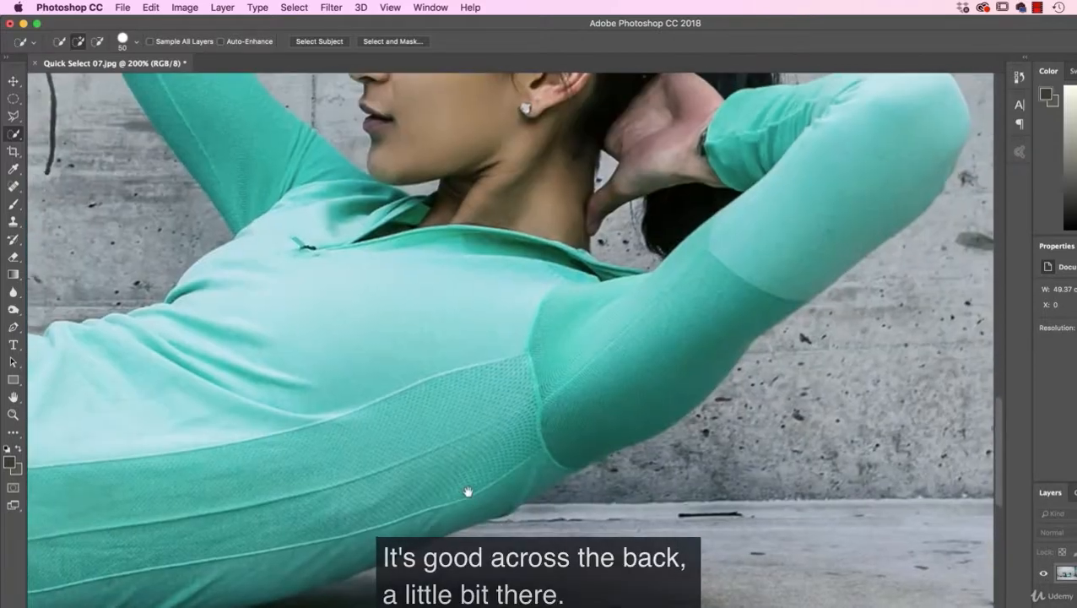
alt+click(559, 490)
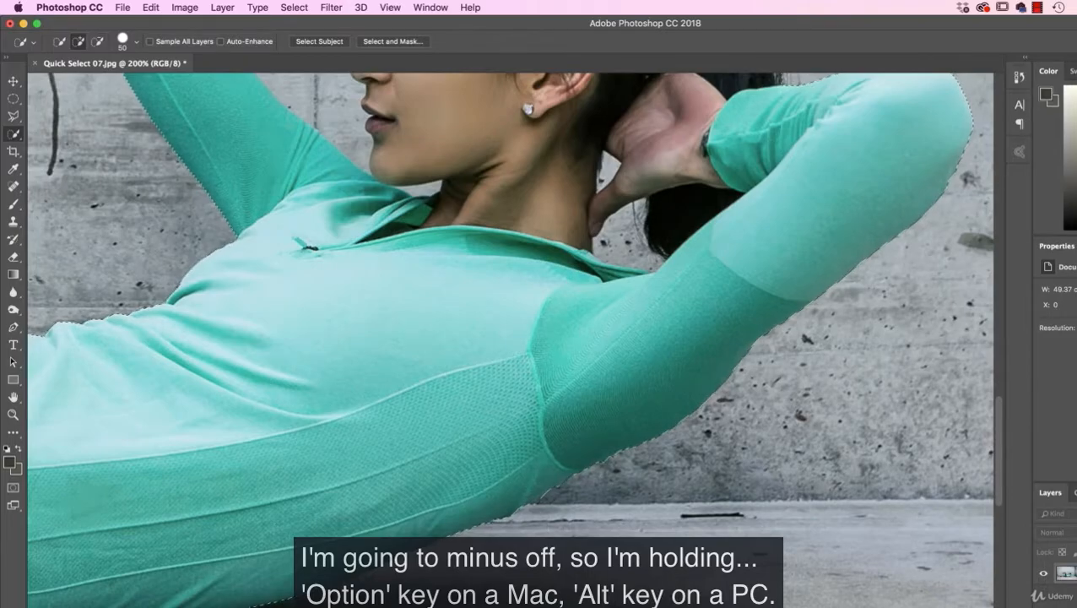
- Reduce the Quick Selection brush to 9 px for the small background gaps around the woman's head and arms
drag(499, 401, 493, 548)
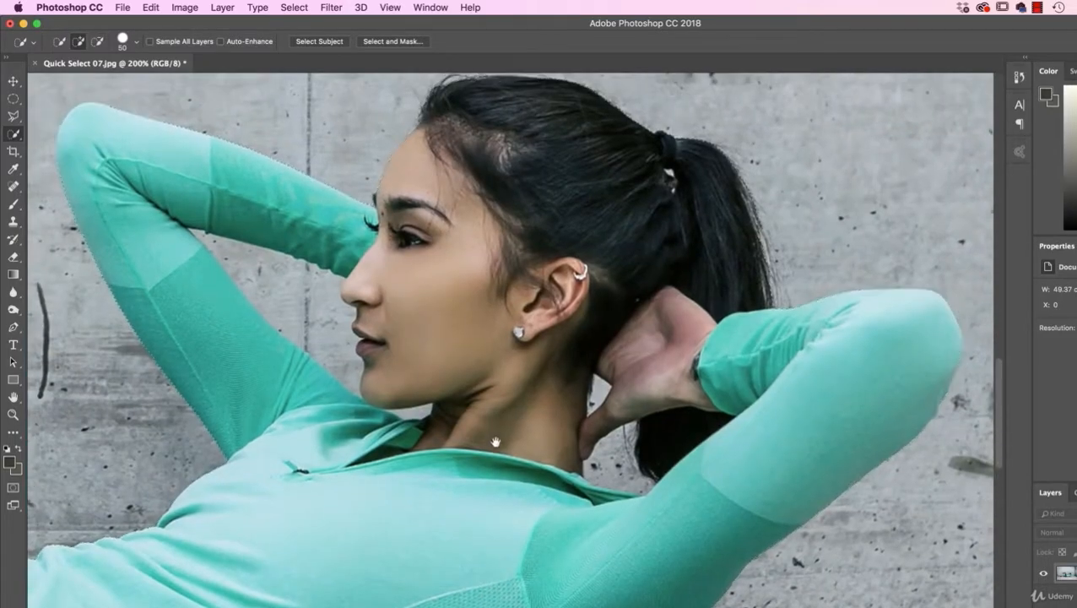
drag(493, 440, 521, 509)
drag(594, 336, 690, 291)
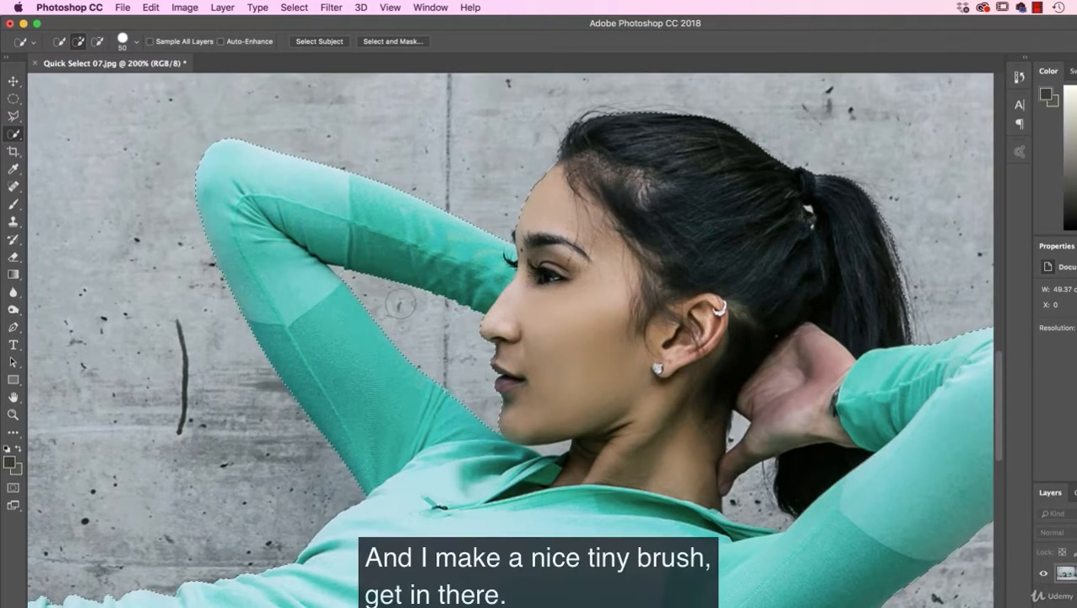
key(bracketleft)
key(bracketleft)
key(bracketleft)
key(bracketleft)
key(bracketleft)
key(bracketleft)
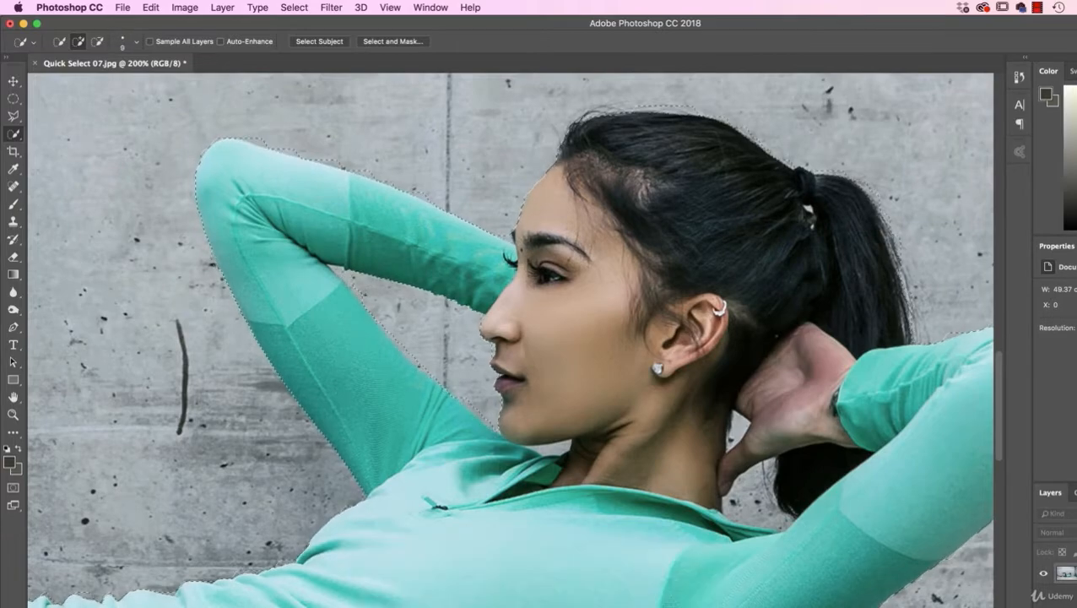
- Subtract the small background gaps under the chin and between the neck, hand and ponytail from the selection
key(alt)
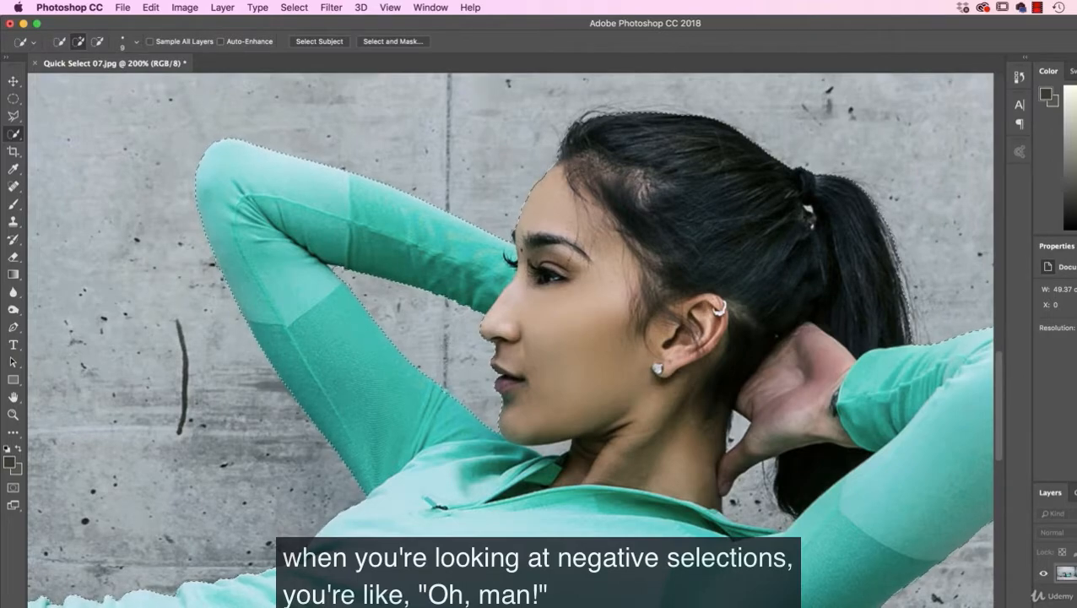
drag(678, 294, 561, 297)
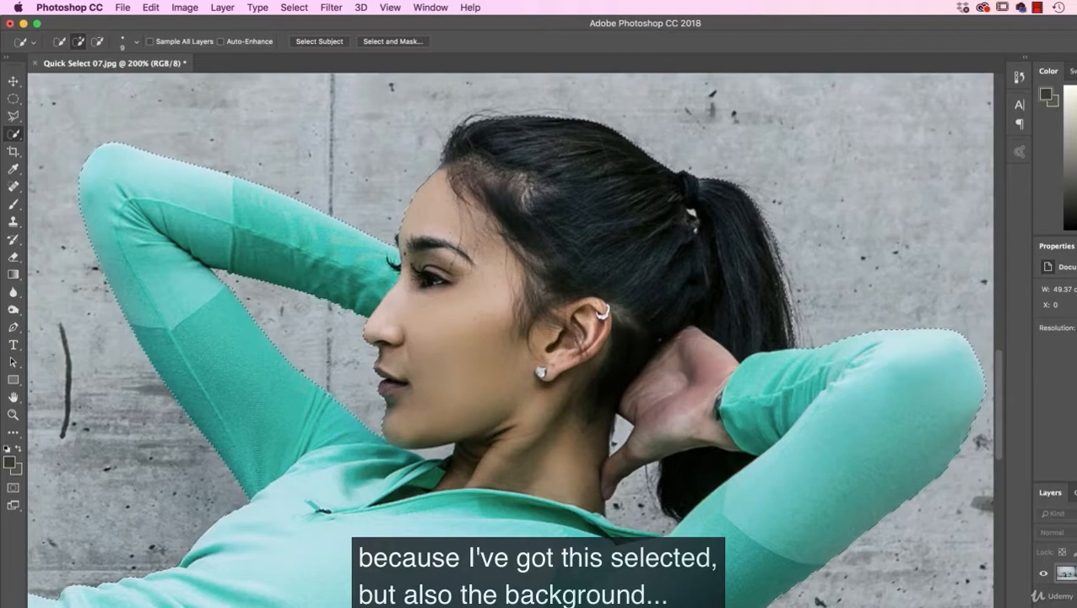
key(alt)
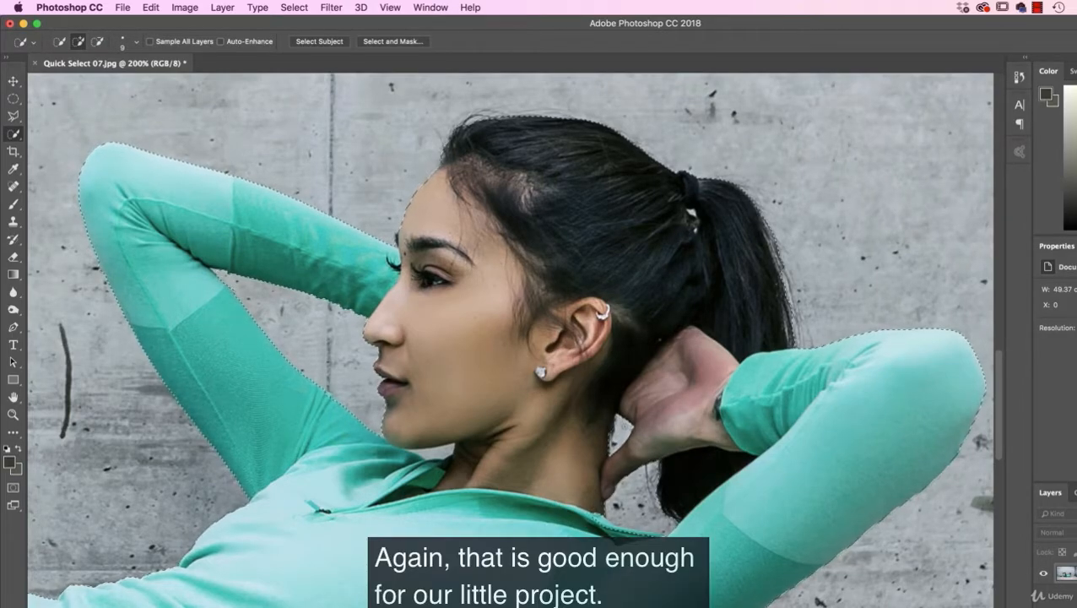
key(alt)
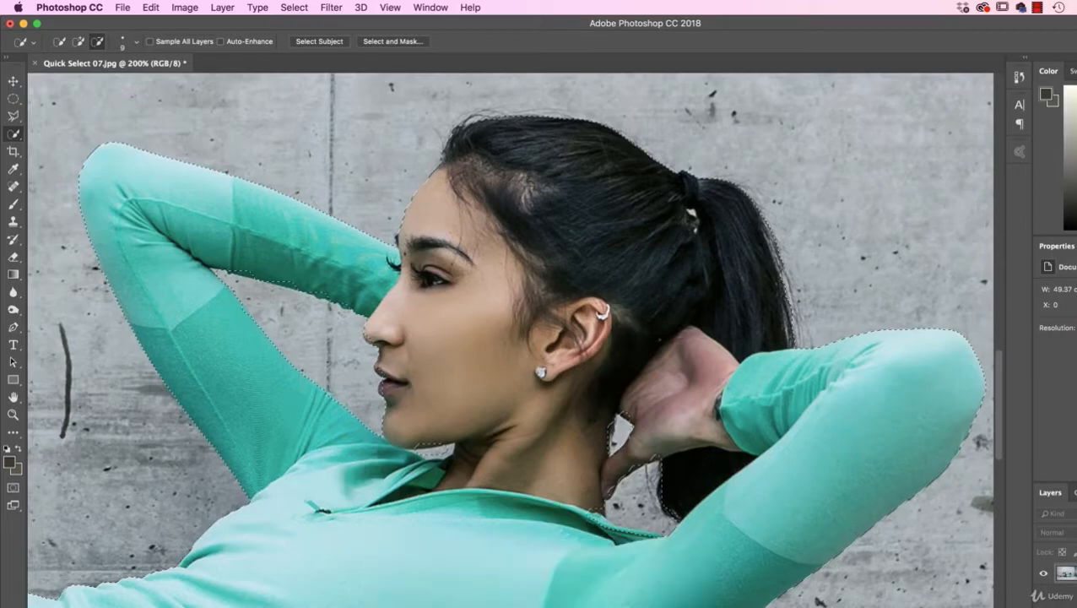
- Check the image's pixel dimensions and resolution in Image Size, leaving without changes
key(super+minus)
key(super+minus)
key(super+minus)
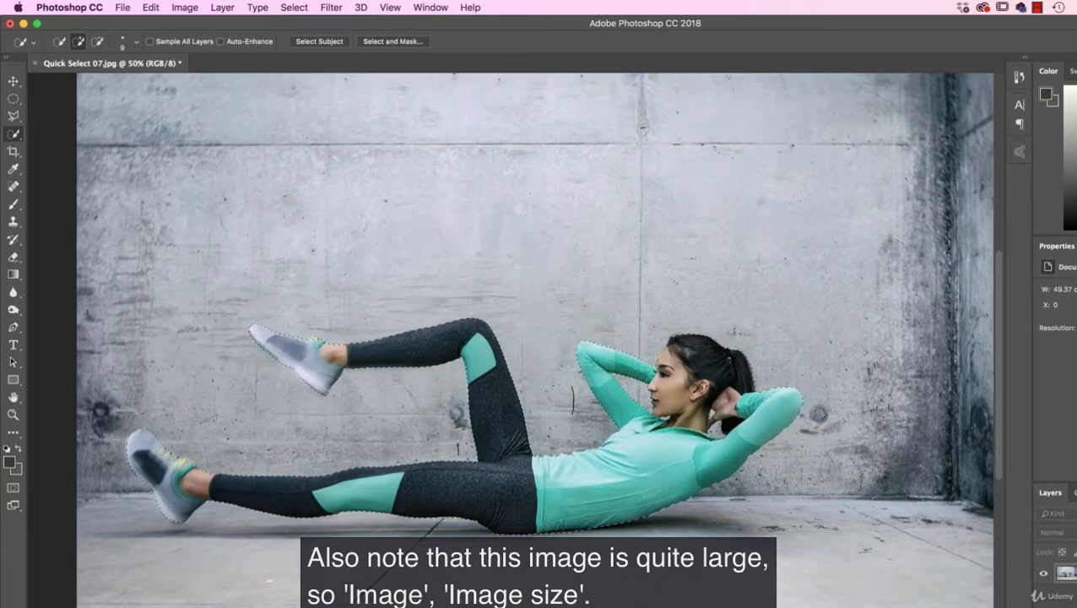
click(184, 7)
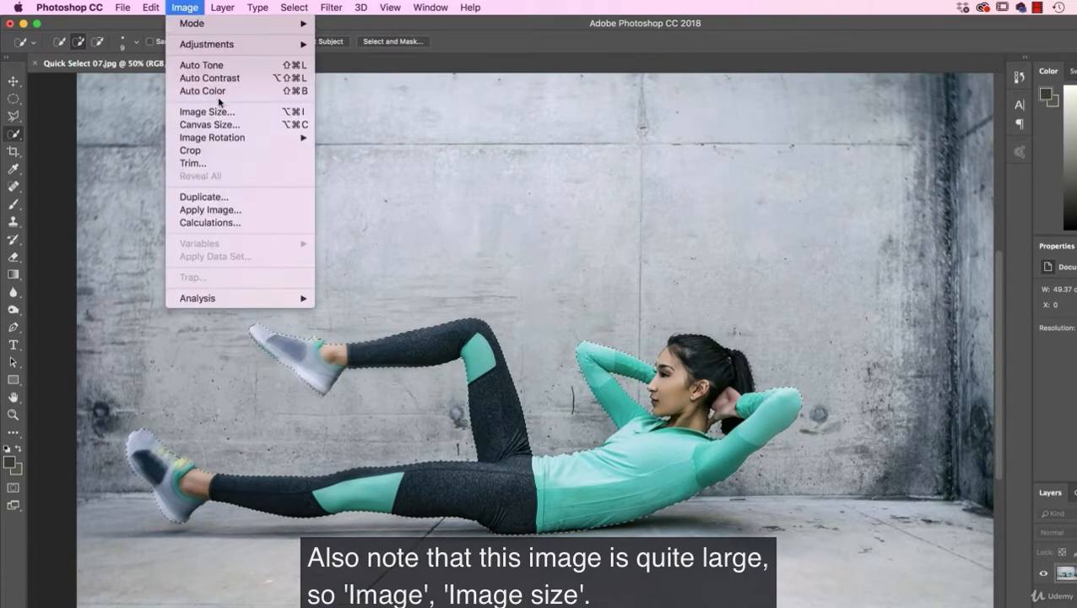
click(218, 113)
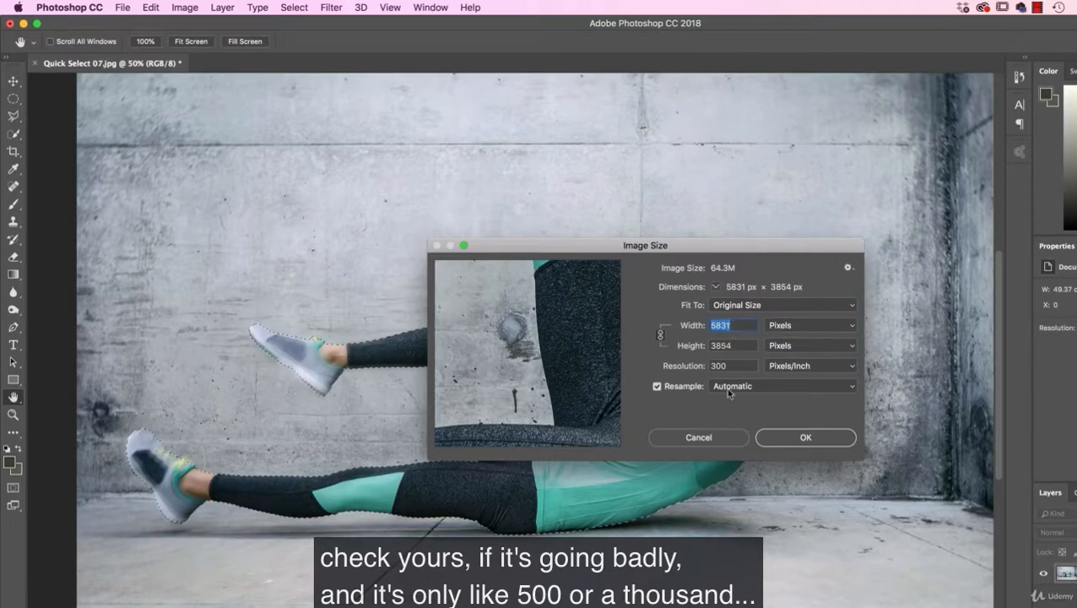
click(735, 436)
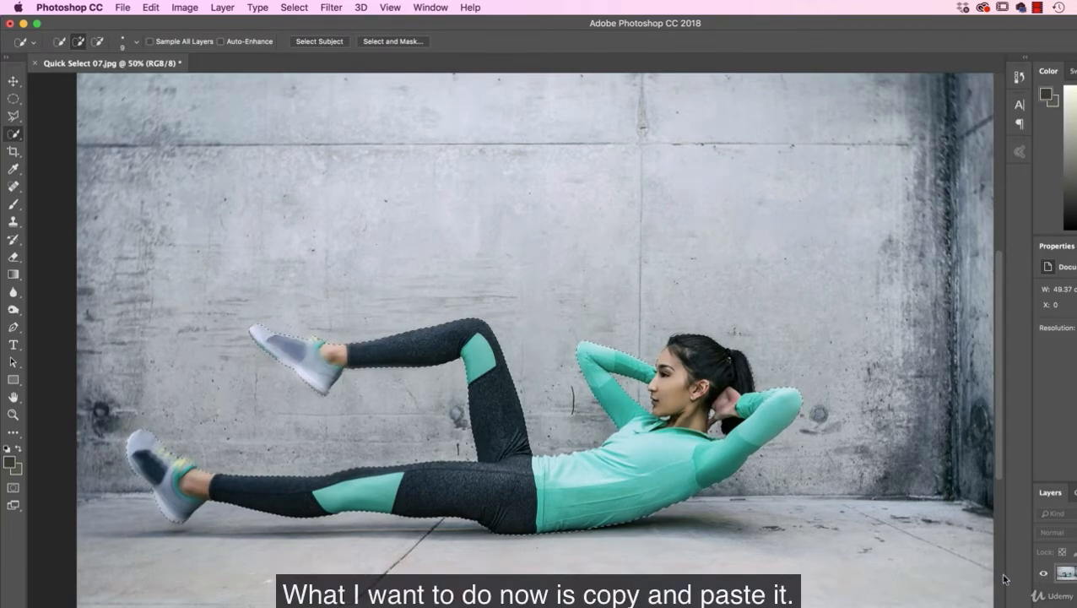
- Copy the selected woman, paste her onto a new layer, and hide the Background layer
click(151, 8)
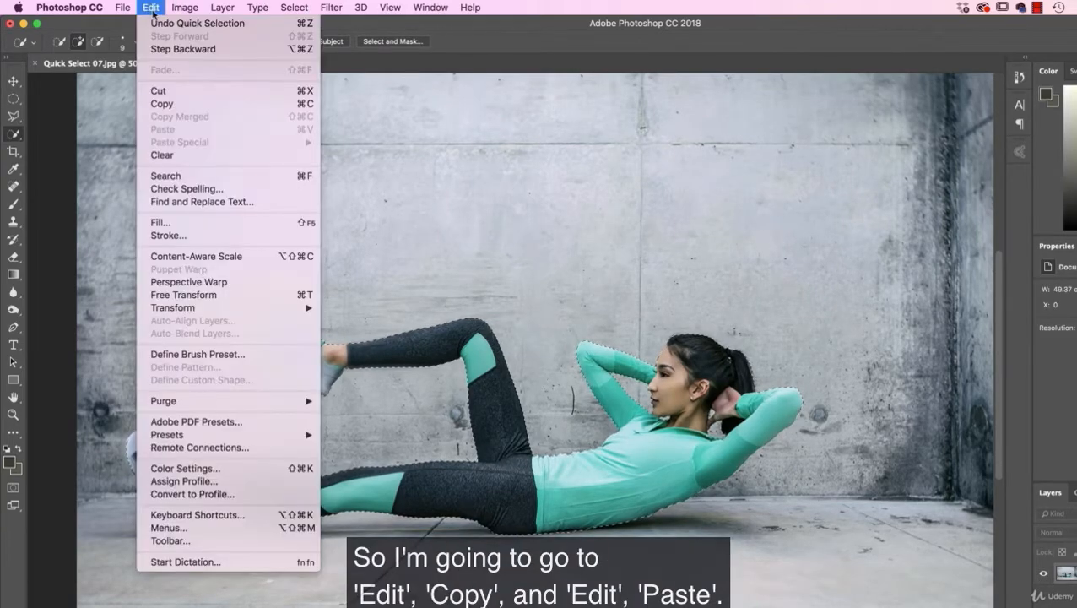
click(169, 104)
click(154, 8)
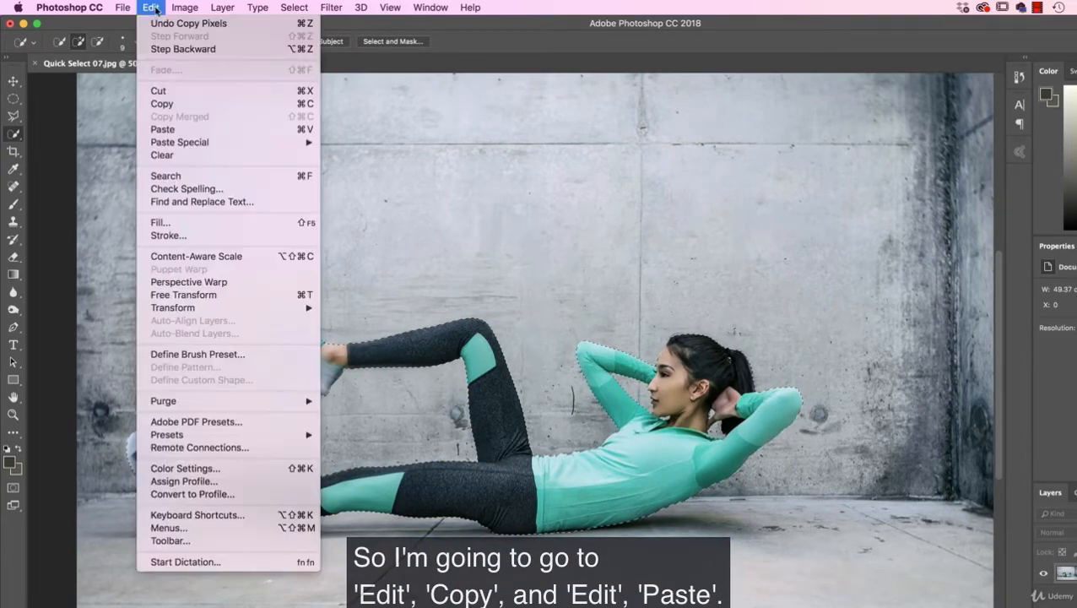
click(182, 130)
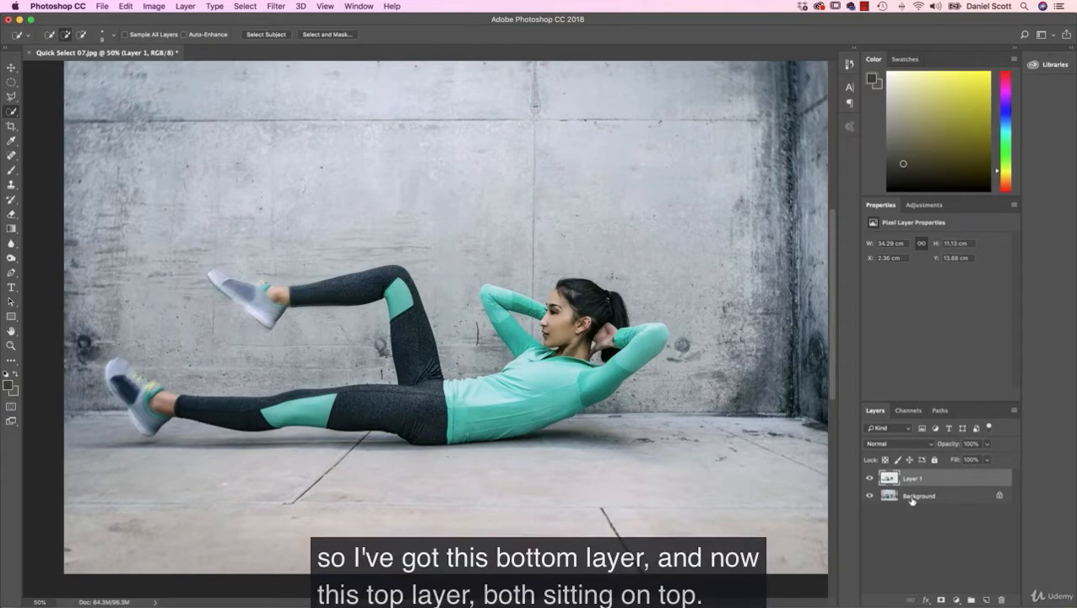
click(870, 496)
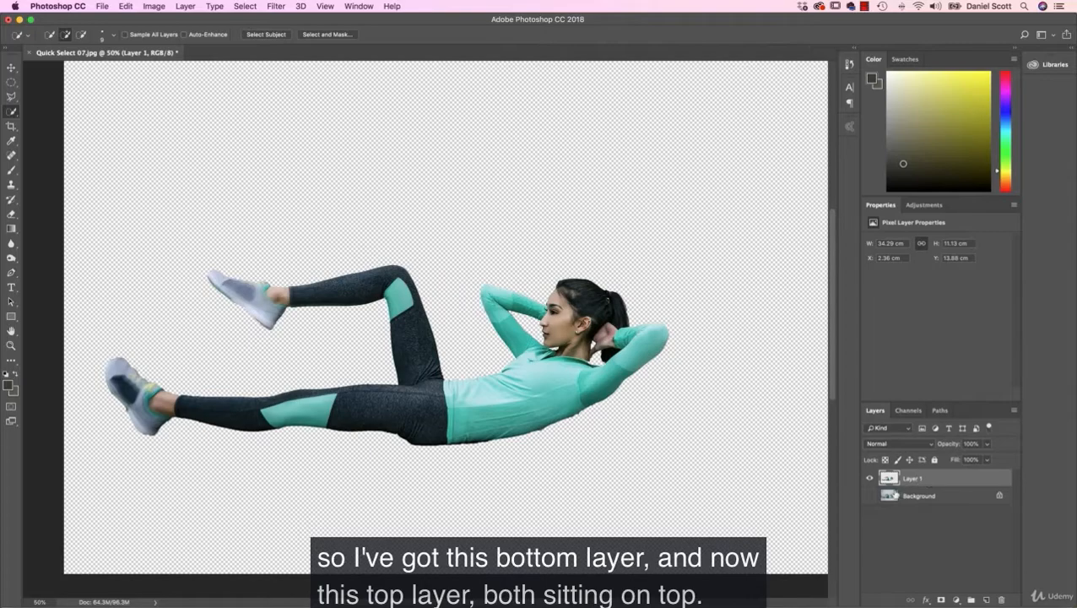
- Show the Background layer and add the text "SOUL" in white Roboto Condensed Bold, 261 pt, on the wall above the woman
click(869, 496)
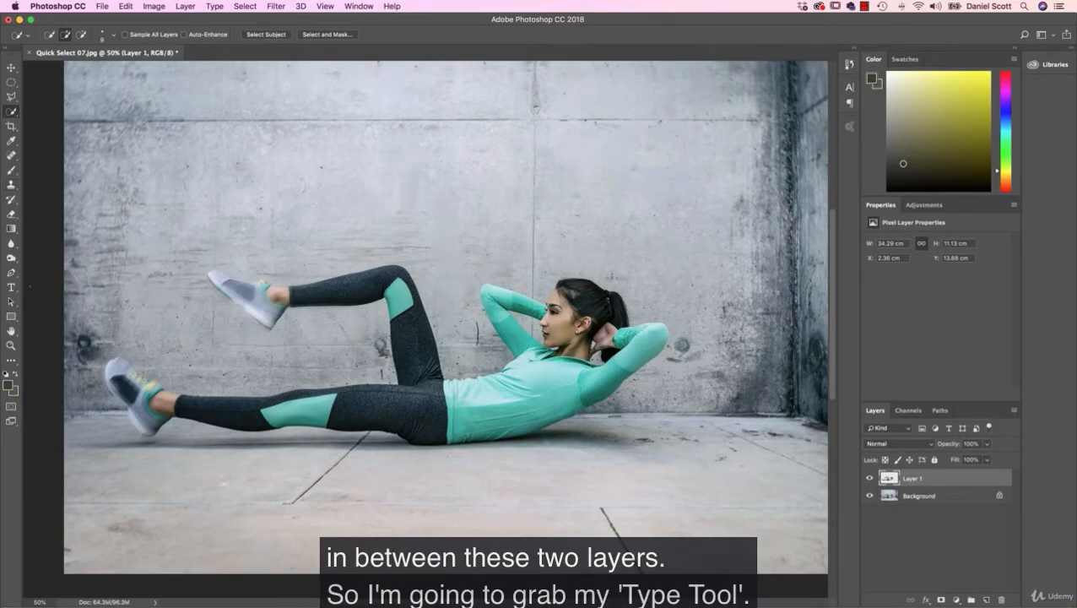
scroll(445, 316, down, 1)
key(t)
click(269, 224)
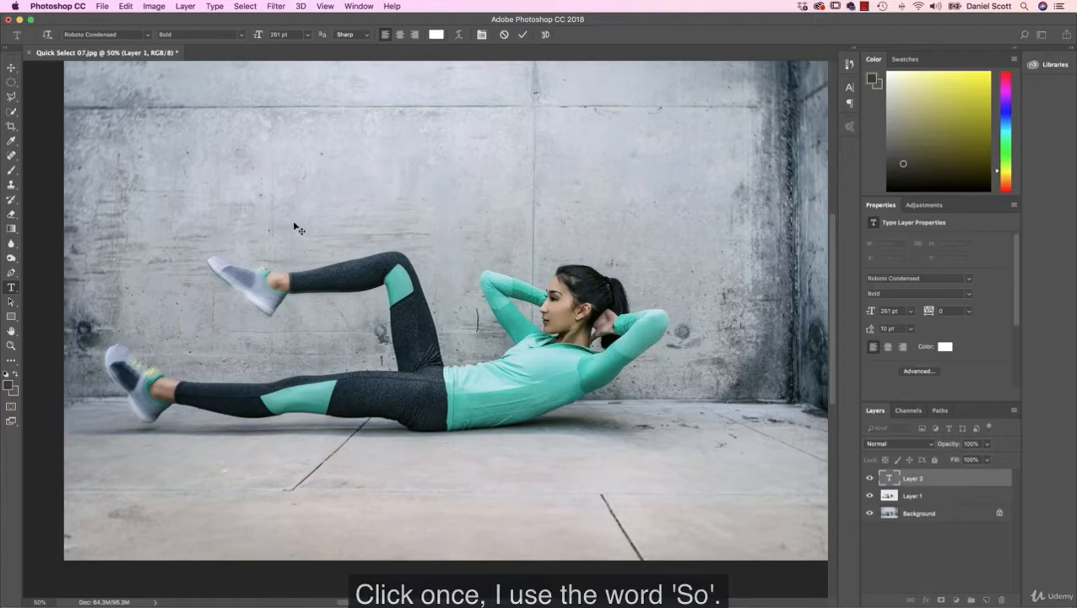
text(SOUL)
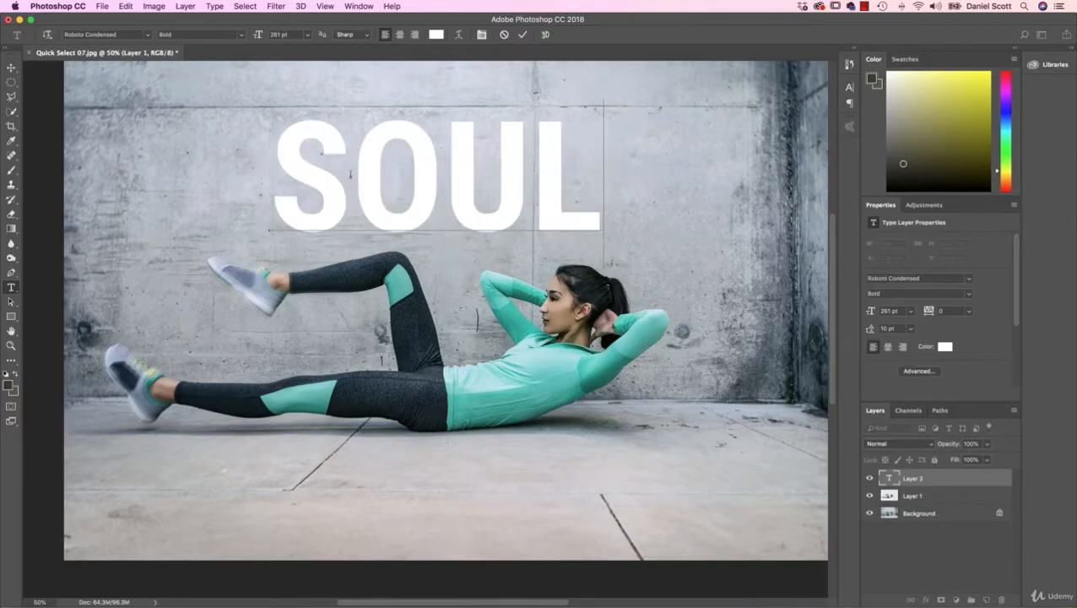
drag(307, 173, 657, 204)
drag(593, 196, 284, 197)
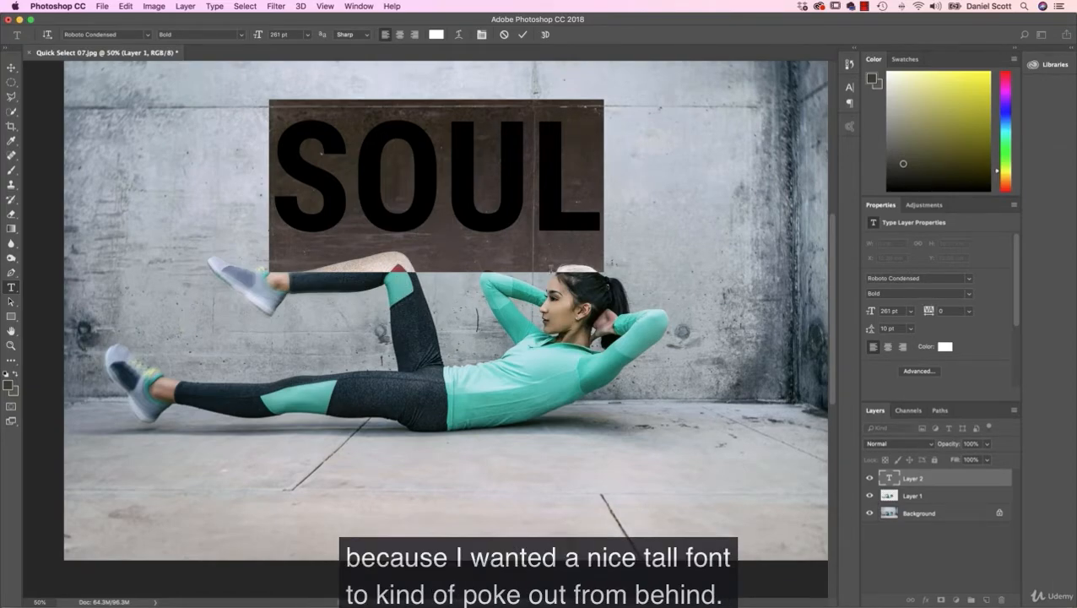
- Move the SOUL text down over the woman's legs and torso and place its layer below Layer 1
click(11, 67)
drag(353, 230, 321, 386)
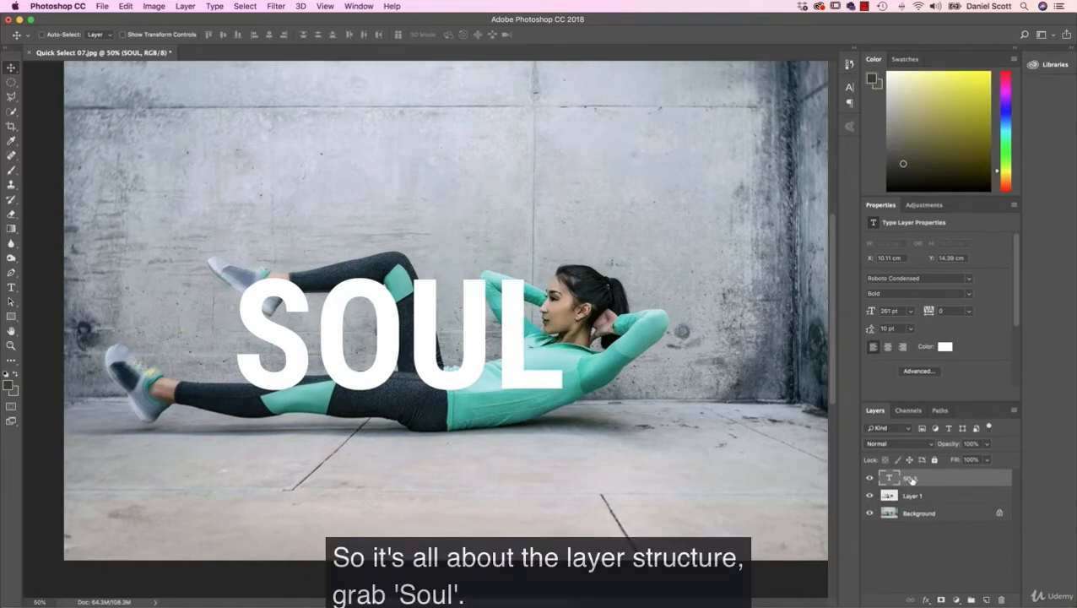
drag(907, 477, 919, 506)
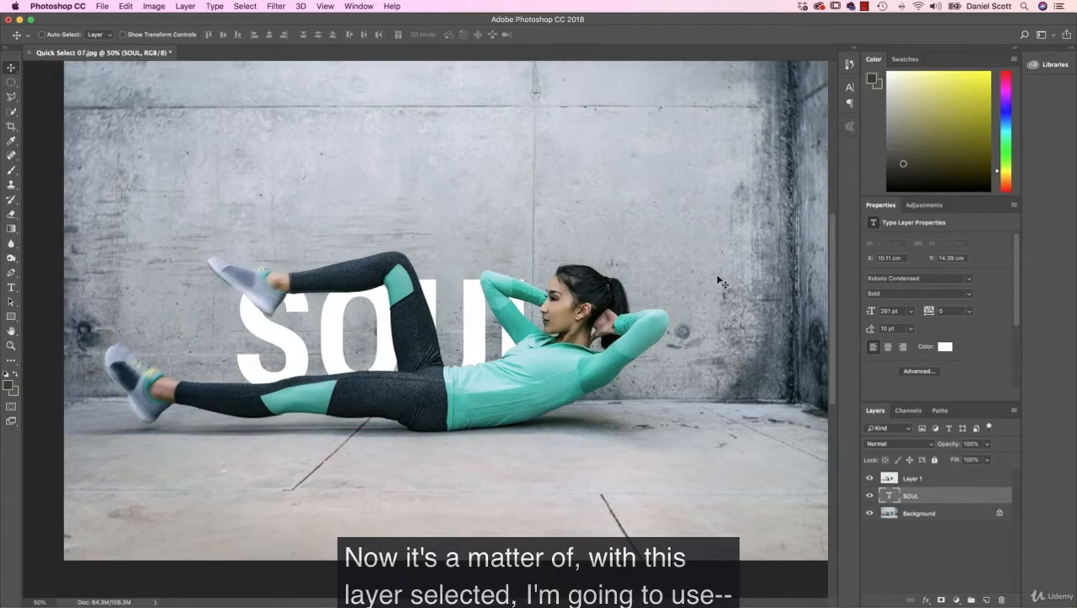
- Scale the SOUL text proportionally to about 182% and position it behind the woman across the wall
key(super+t)
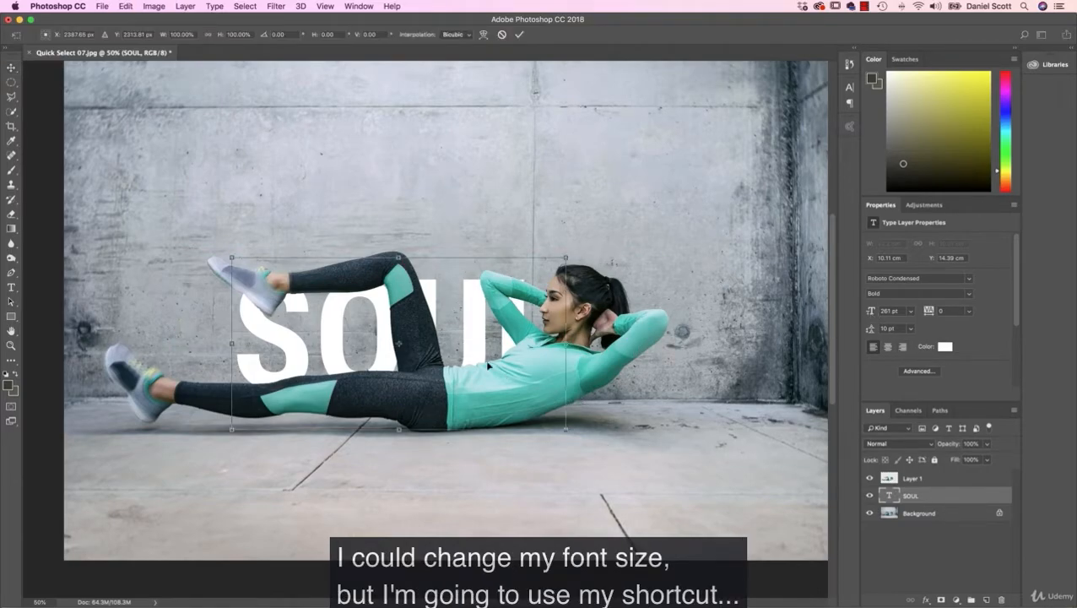
drag(566, 257, 750, 163)
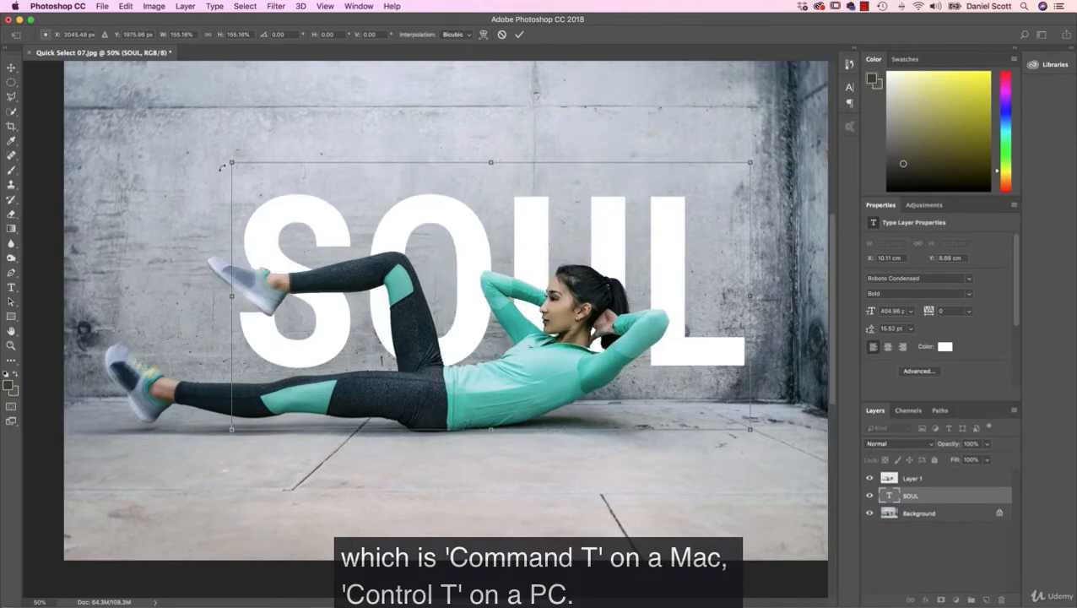
drag(233, 164, 128, 160)
drag(395, 232, 390, 275)
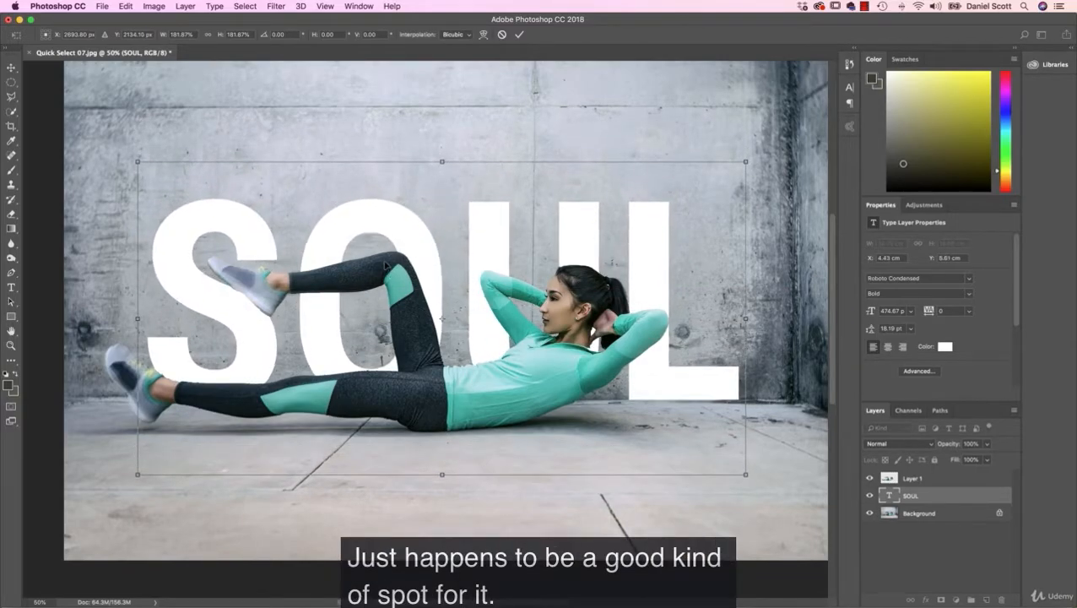
key(super+minus)
key(Return)
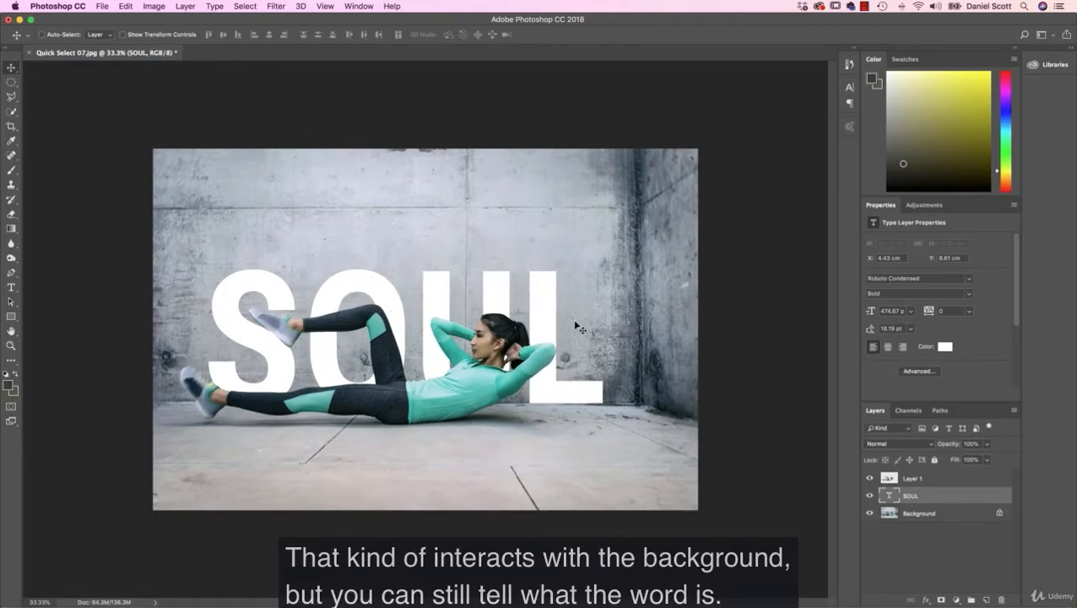
- Enlarge the SOUL text slightly to about 488 pt and nudge it so its base sits near the wall's bottom edge
key(super)
key(super+t)
drag(604, 244, 616, 238)
key(Return)
drag(571, 315, 565, 316)
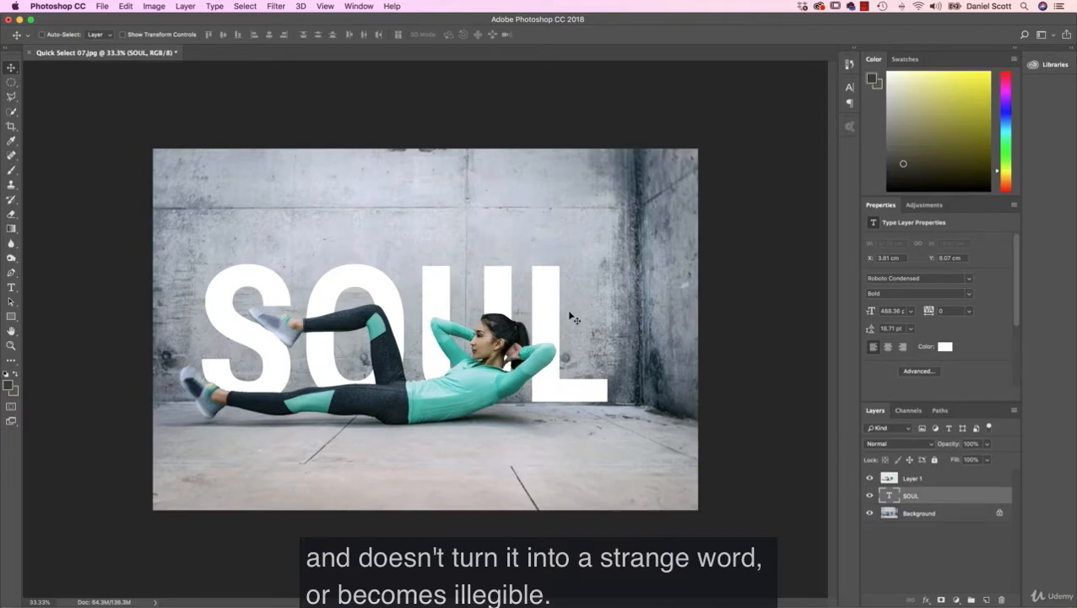
key(shift+Down)
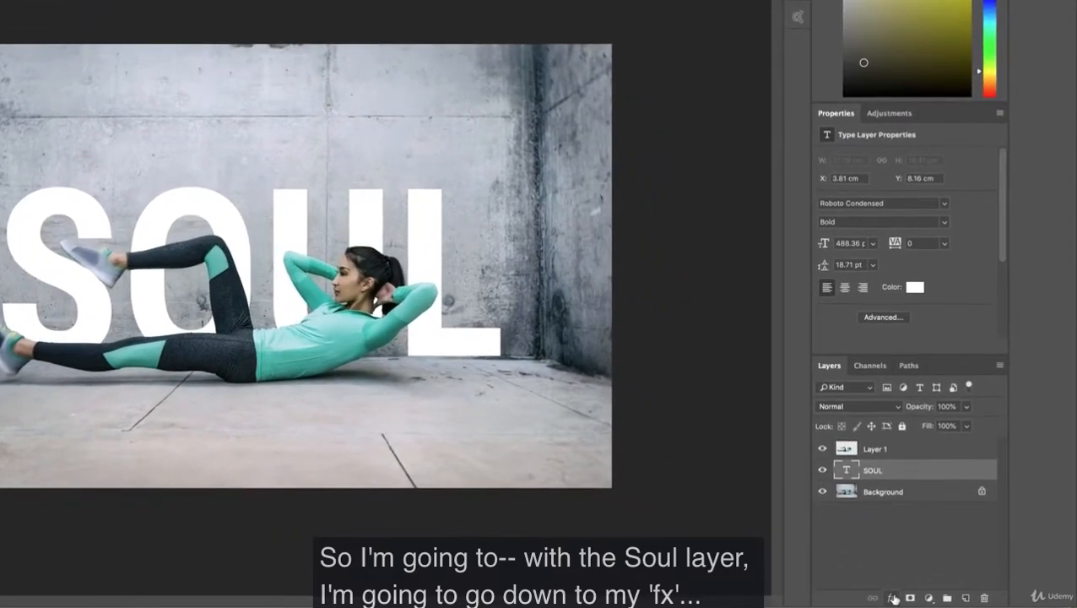
- Add a Gradient Overlay effect to the SOUL layer, keeping the artwork in view
click(926, 600)
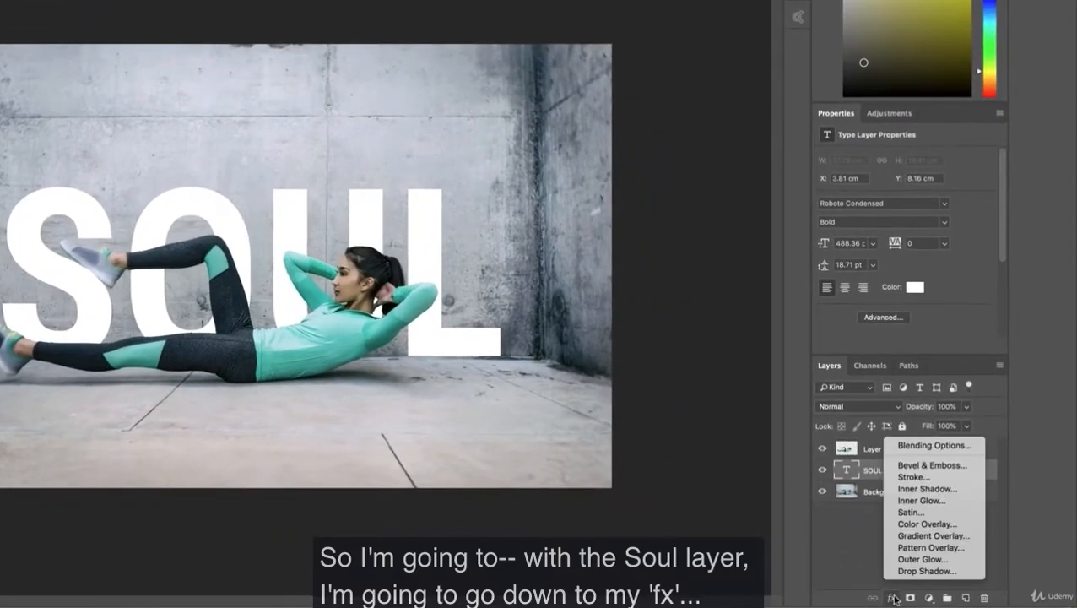
click(920, 536)
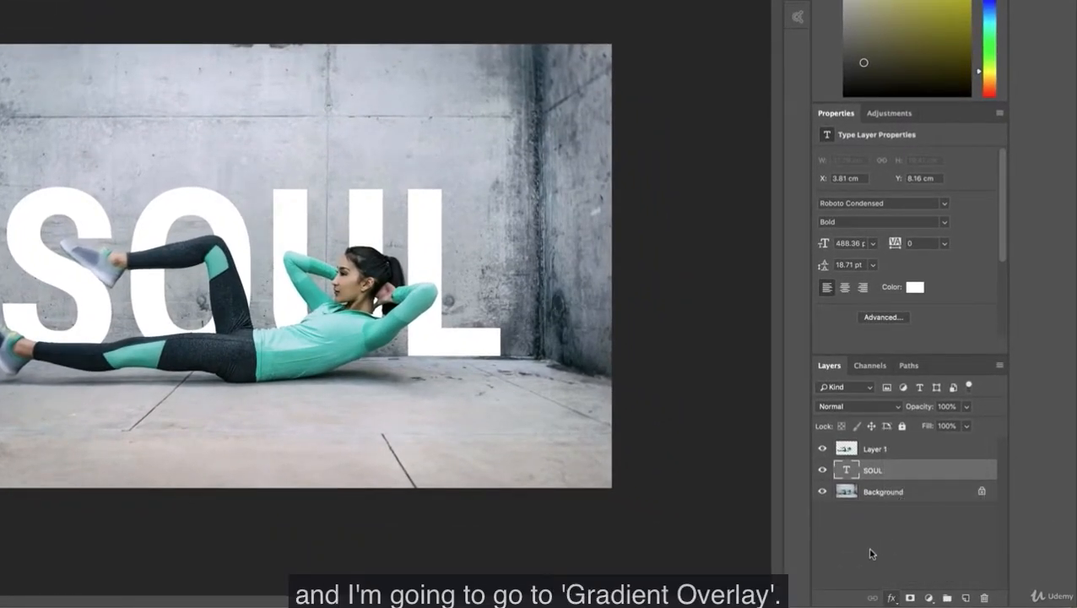
drag(900, 297, 843, 267)
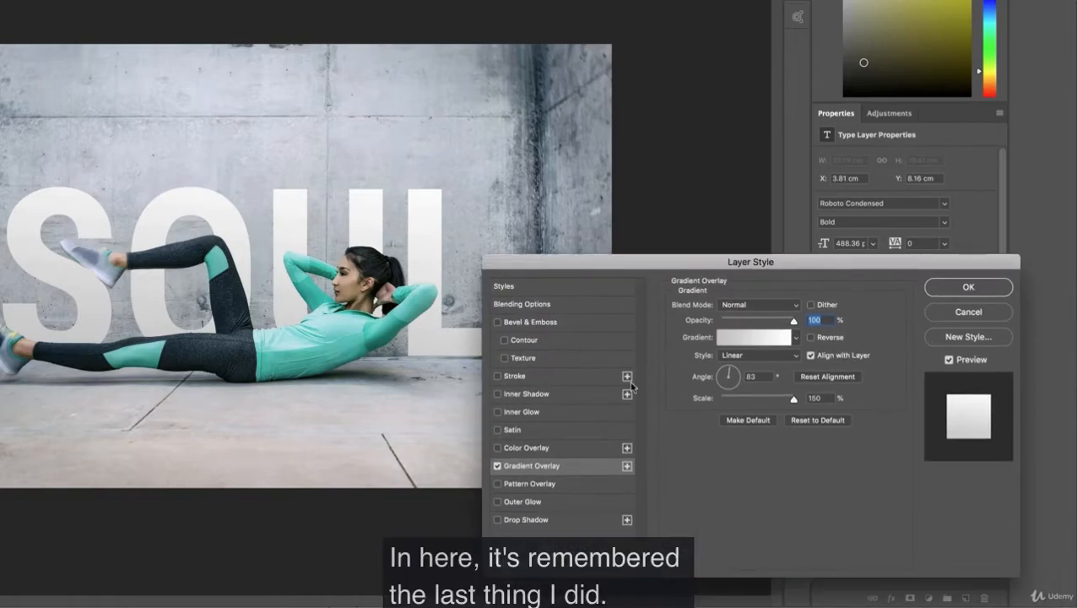
- Sample a blue-grey (#6a7883) from the concrete wall as the color of the overlay gradient's grey starting stop
click(753, 342)
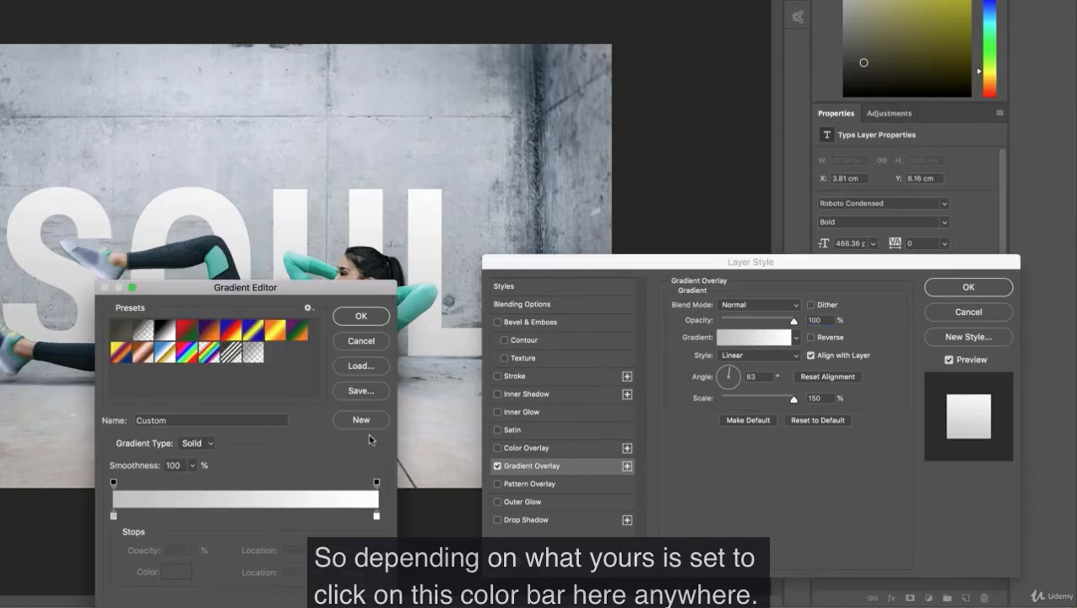
double_click(113, 516)
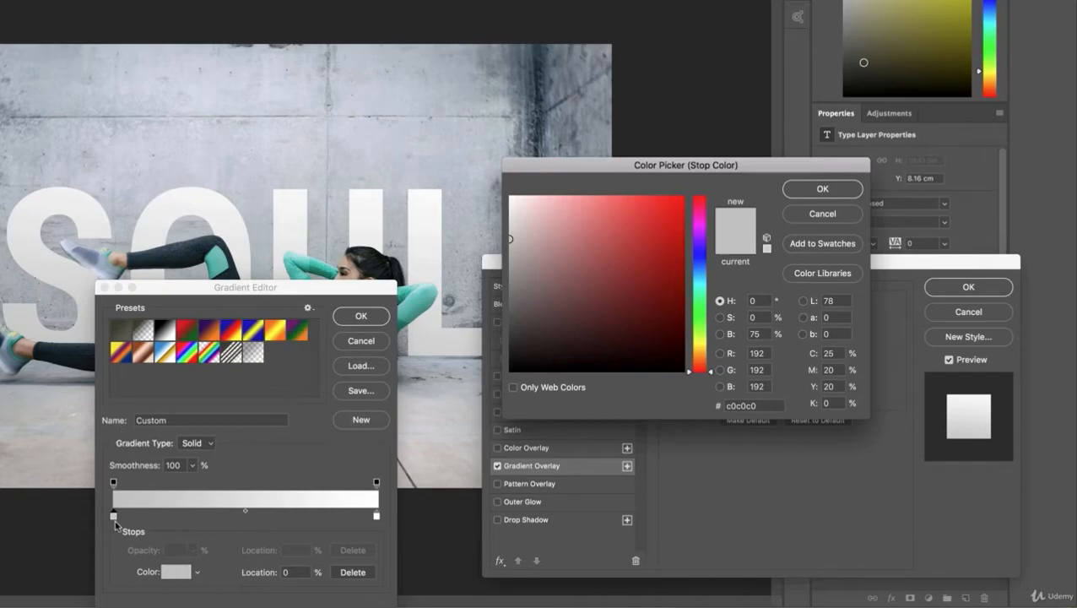
mouse_move(521, 221)
mouse_down()
mouse_move(524, 211)
mouse_move(565, 234)
mouse_move(650, 224)
mouse_move(624, 245)
mouse_move(505, 238)
mouse_move(508, 264)
mouse_up()
click(455, 155)
click(575, 102)
click(552, 94)
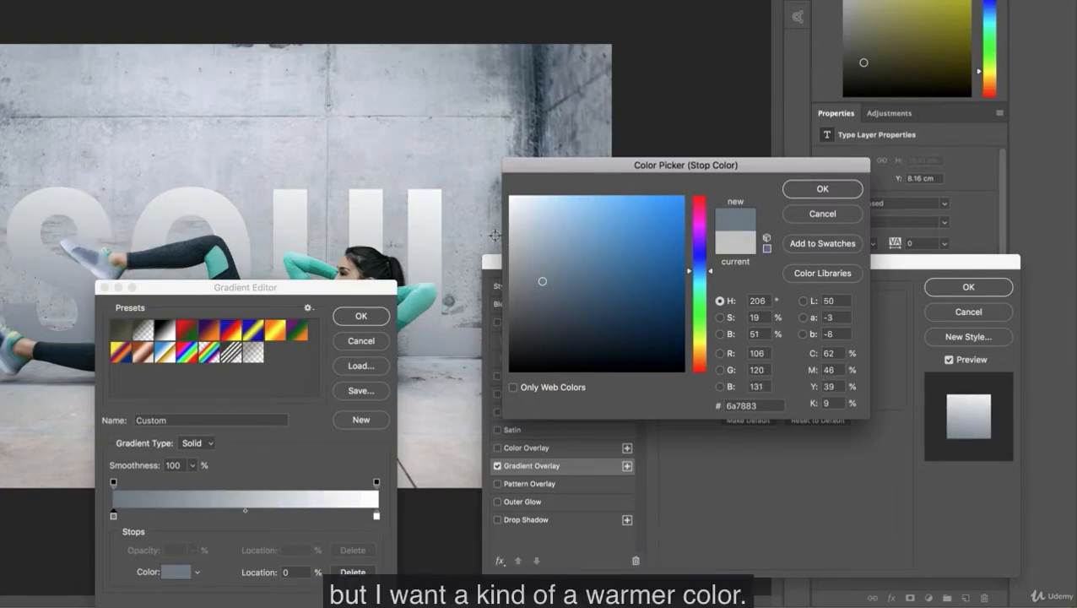
- Shift the gradient's starting stop to a warm light grey, about #b1a99f, and apply the Gradient Overlay
drag(711, 279, 711, 355)
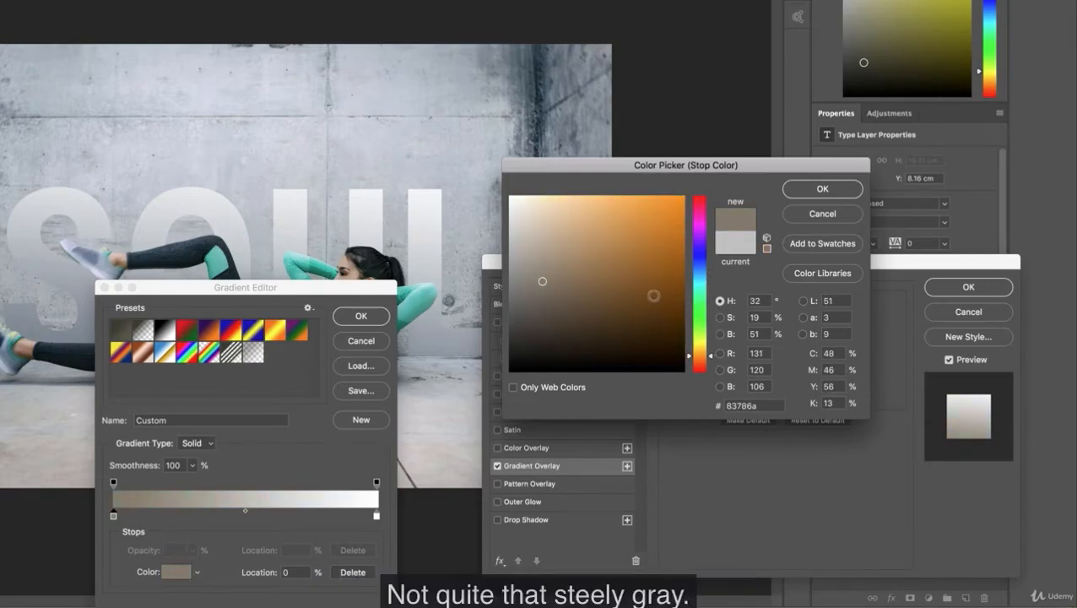
mouse_move(542, 281)
mouse_down()
mouse_move(519, 279)
mouse_move(526, 251)
mouse_up()
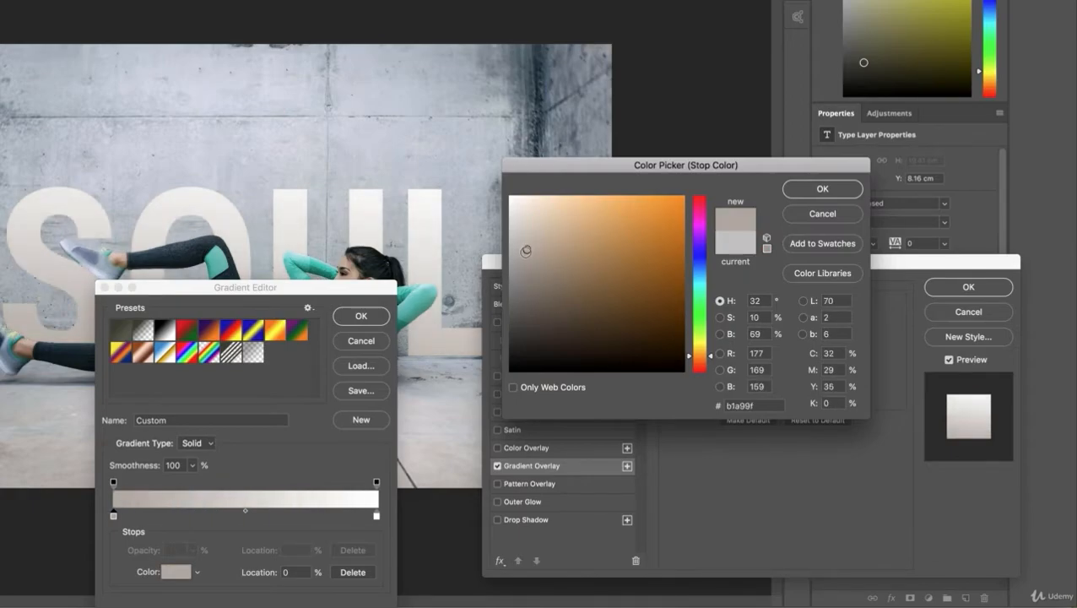
click(819, 191)
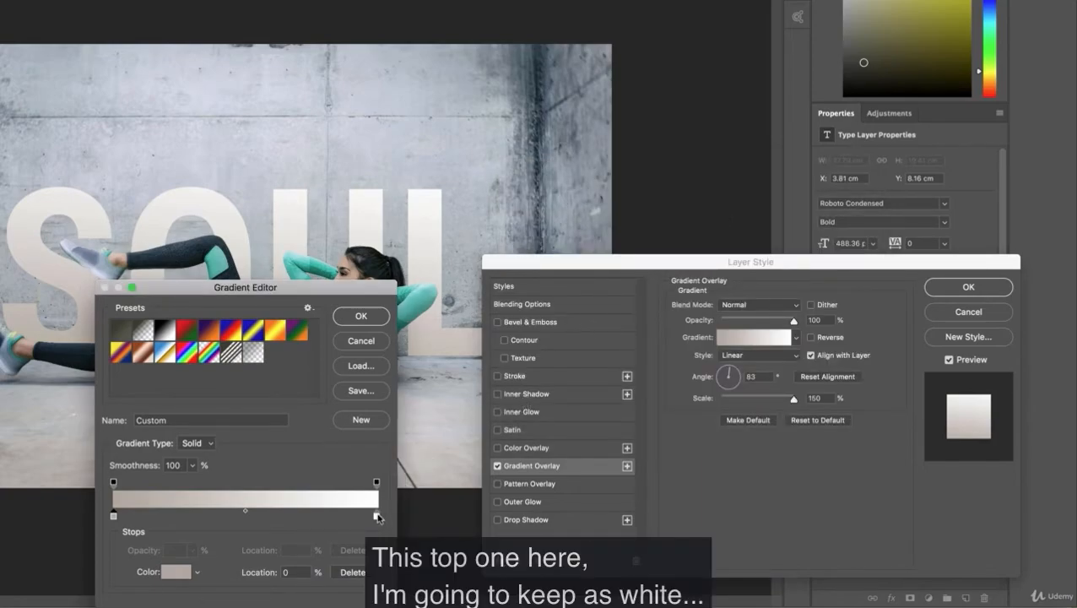
drag(344, 286, 358, 237)
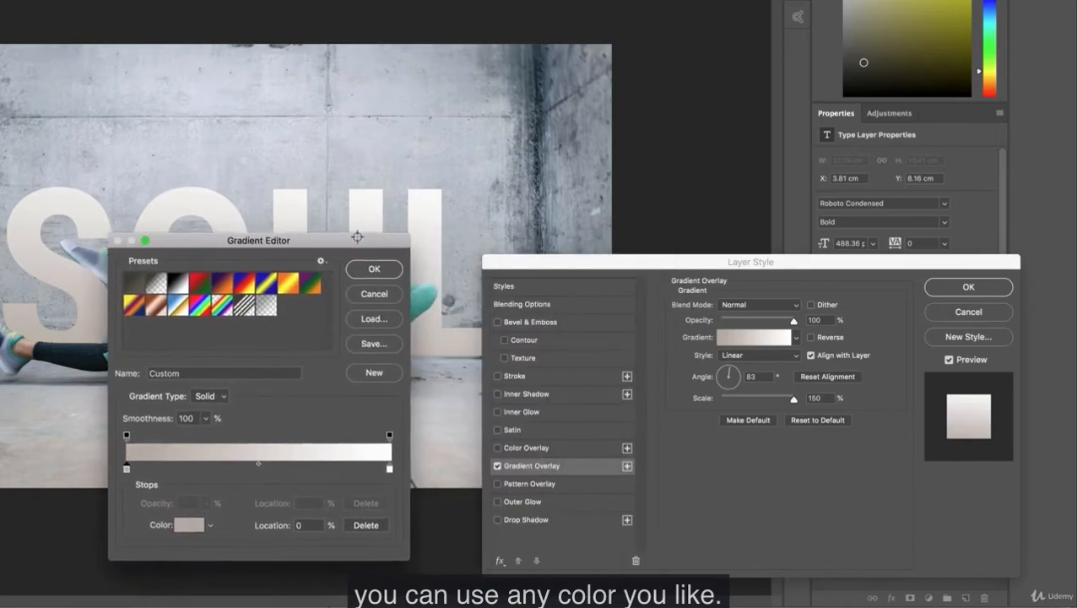
click(375, 267)
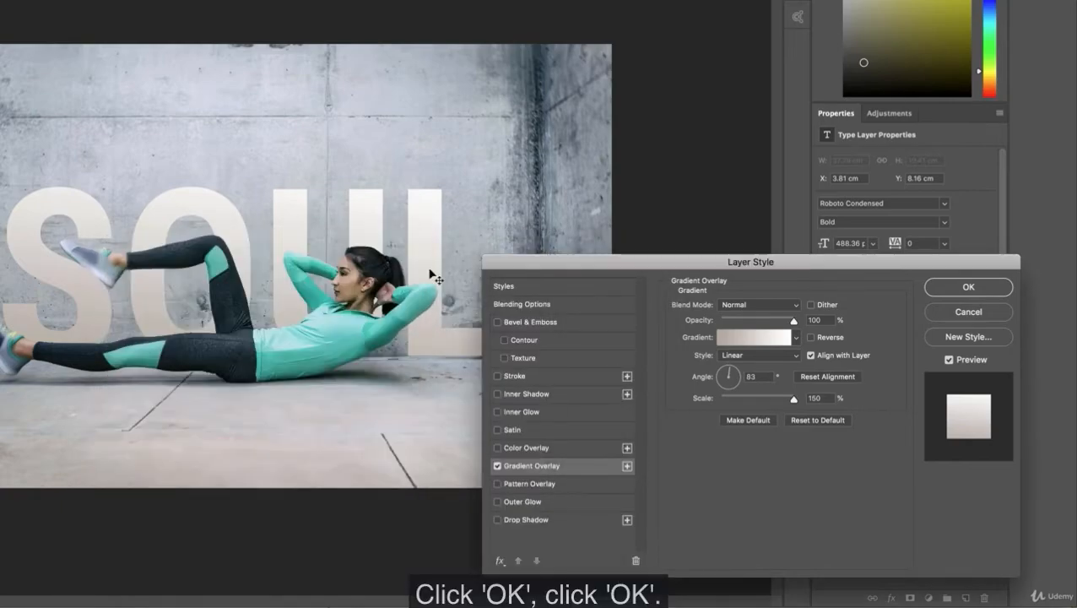
click(968, 288)
- Try a black Multiply drop shadow on the SOUL layer with 69% opacity, 5 px distance and 5 px size
click(891, 597)
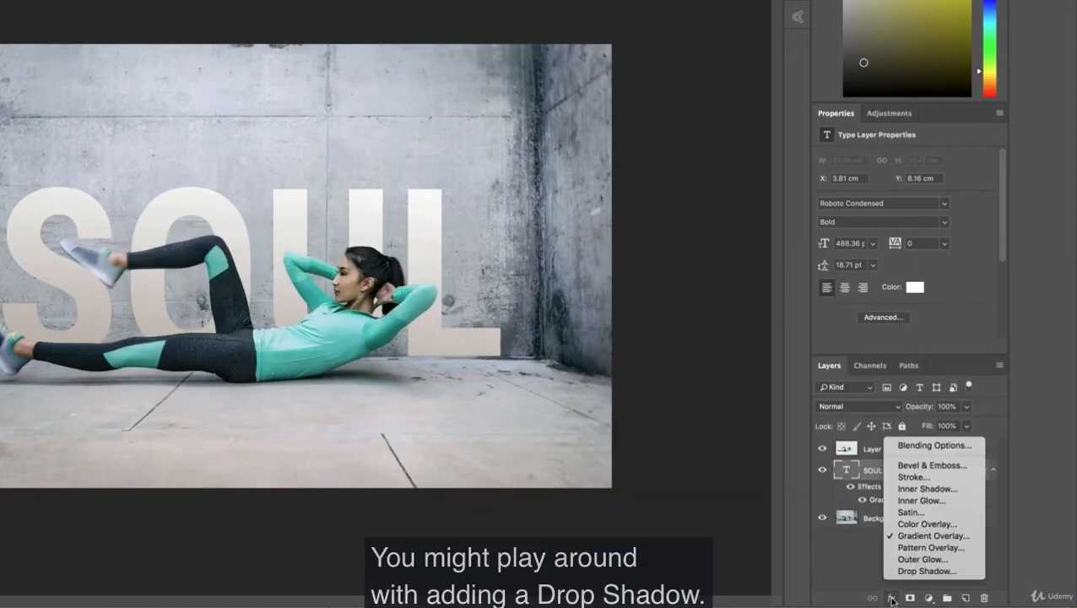
click(903, 571)
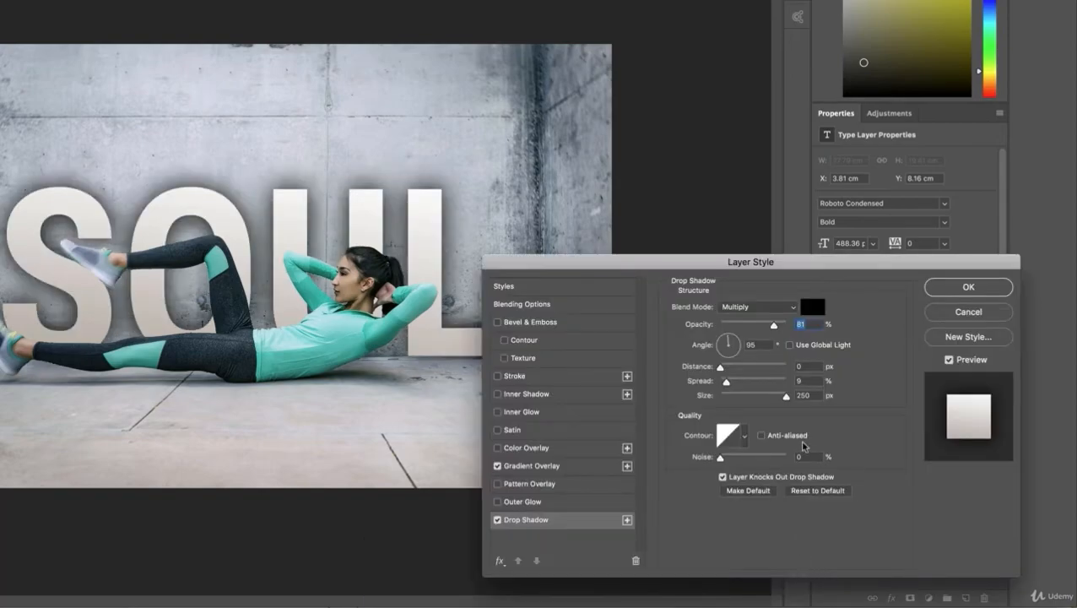
text(69)
key(Tab)
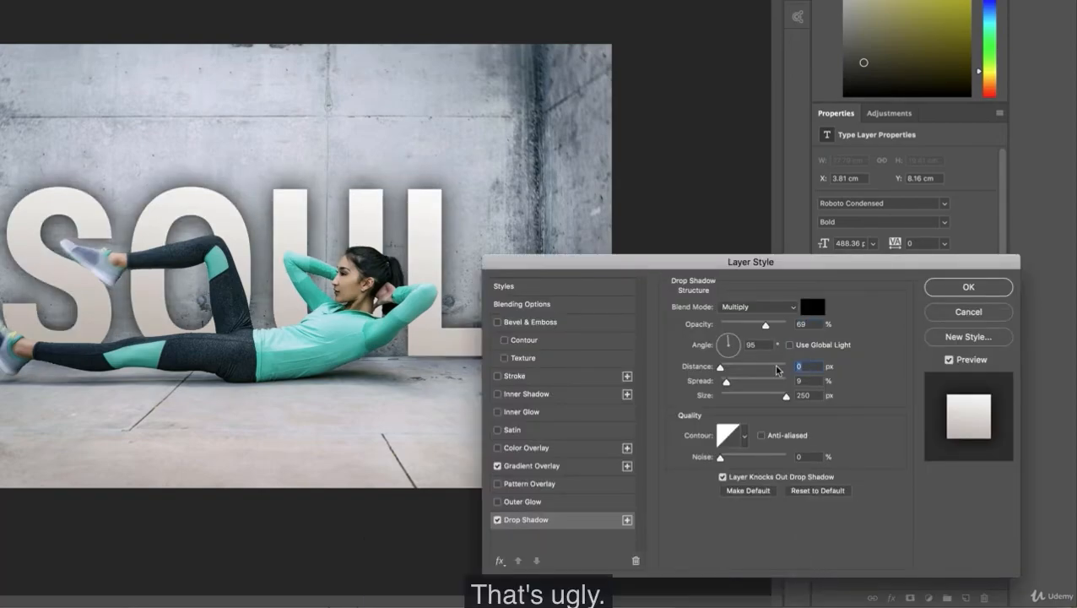
text(5)
key(Tab)
key(Tab)
text(5)
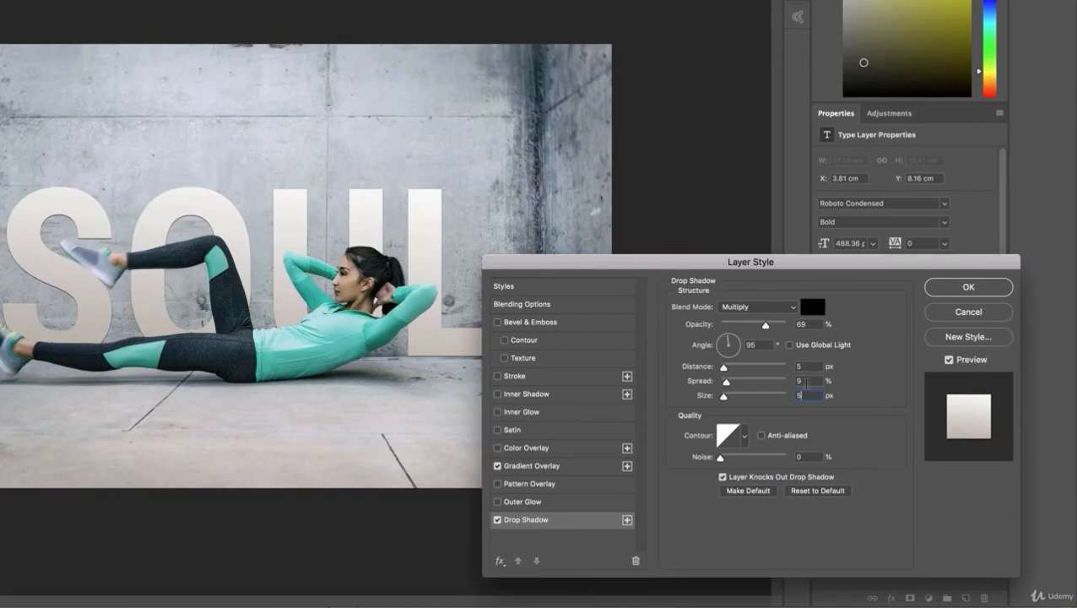
- Try the shadow at a 132° angle, 0% spread, 11 px distance and 32 px size, and discard the Drop Shadow
drag(729, 349, 723, 339)
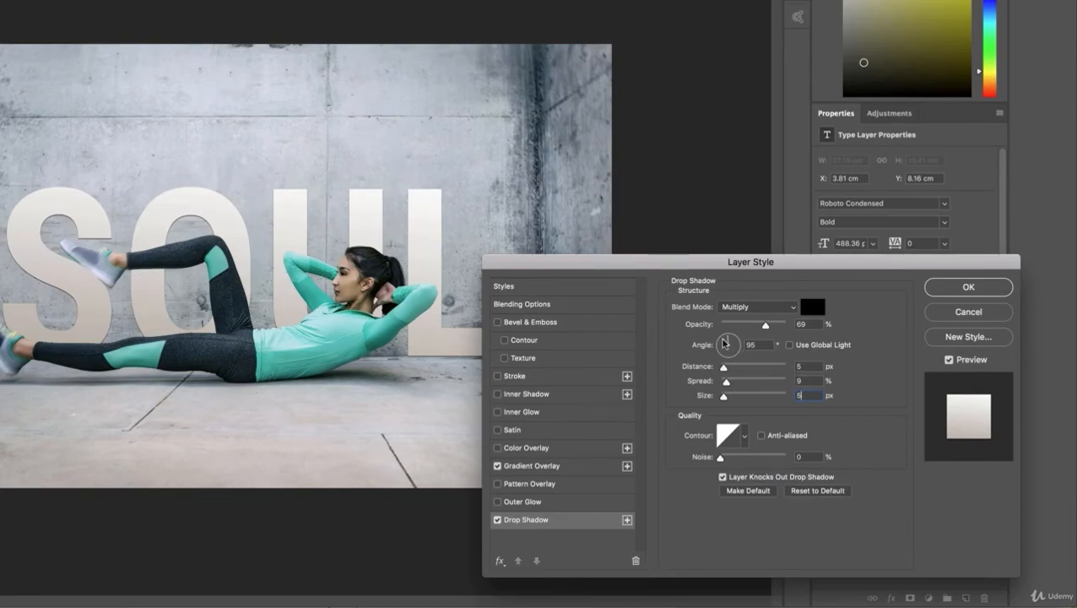
double_click(795, 381)
text(0)
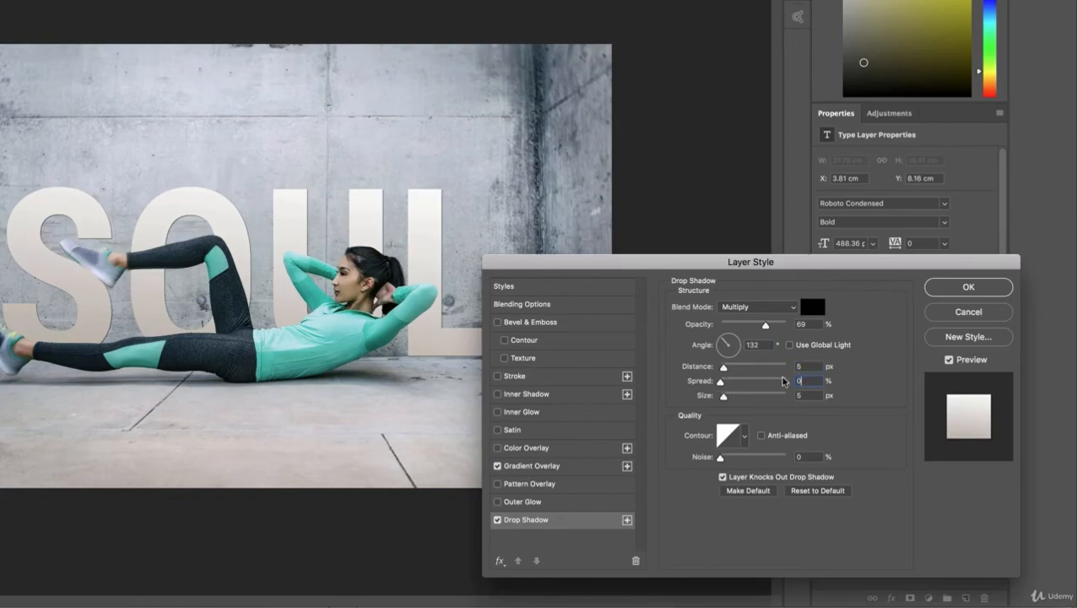
drag(723, 368, 732, 395)
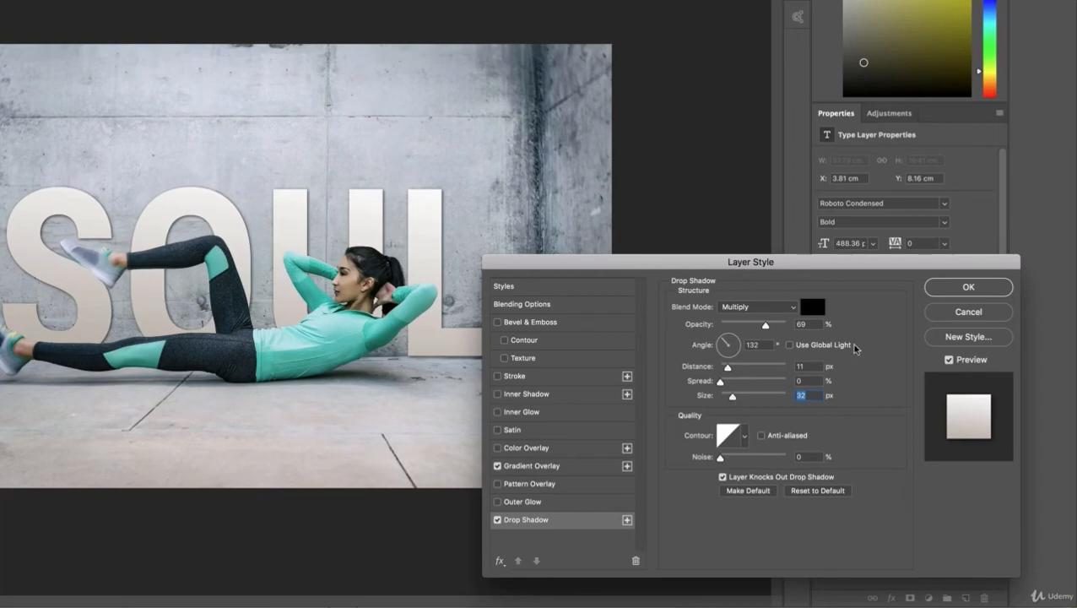
drag(916, 263, 716, 146)
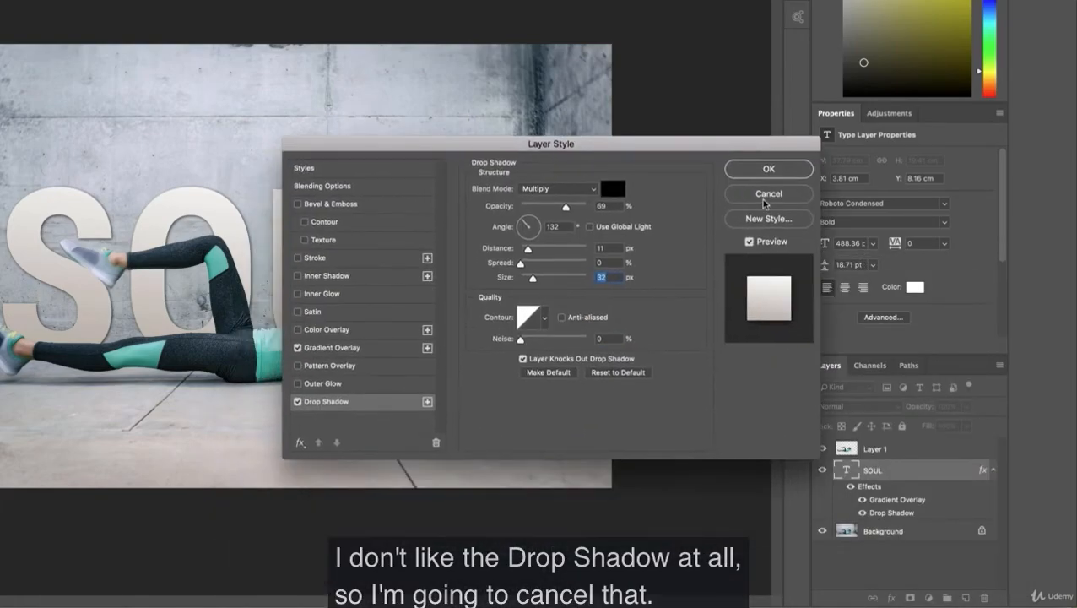
click(782, 194)
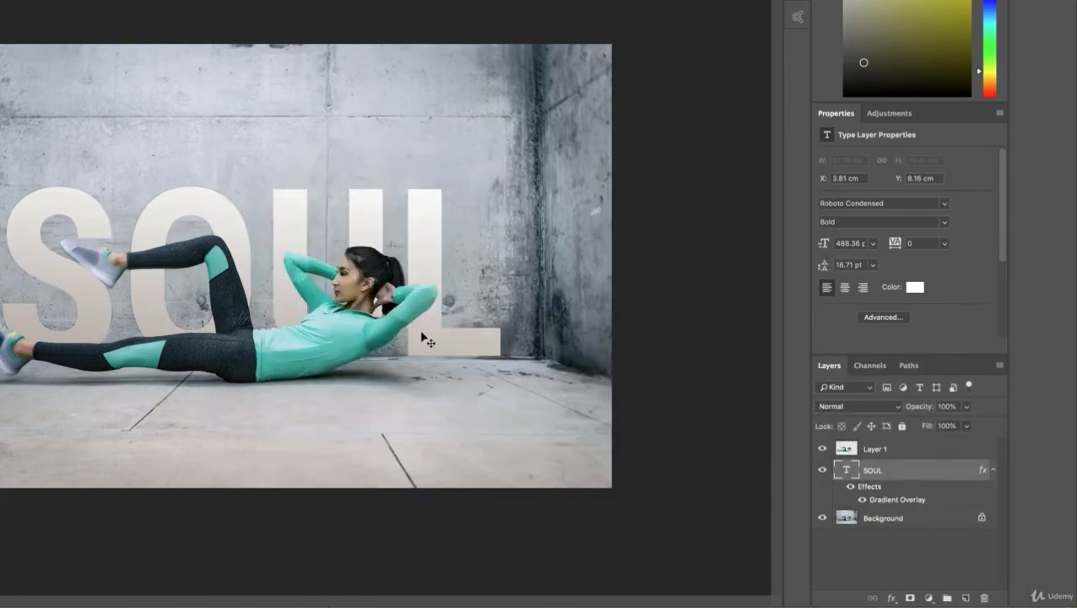